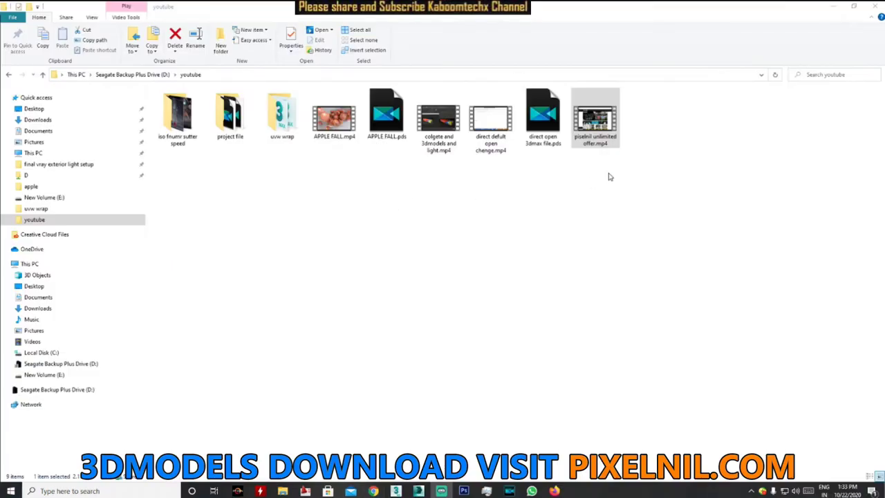
Select the pixelnil unlimited offer.mp4 file in the D:\youtube folder
click(593, 117)
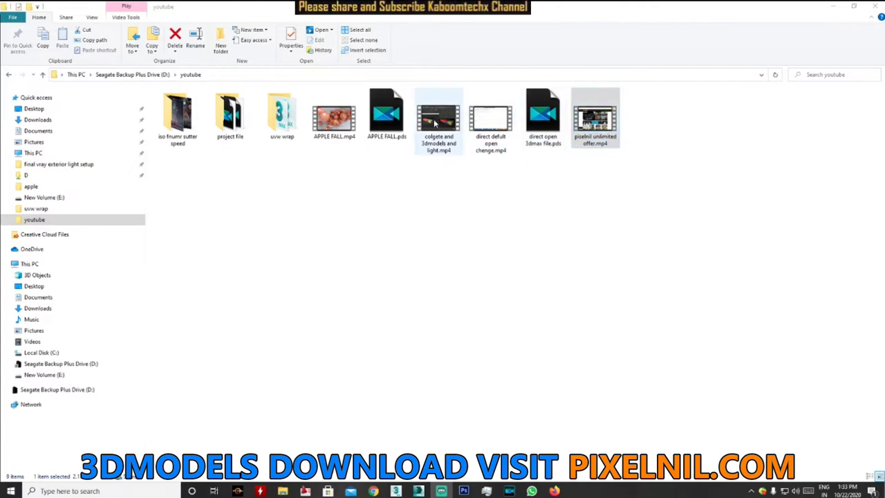
double_click(599, 124)
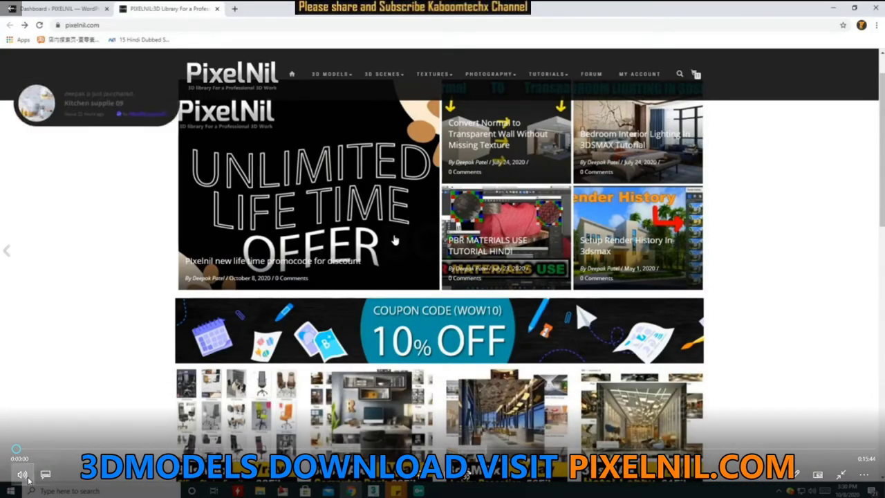
click(22, 475)
click(69, 446)
drag(70, 446, 38, 445)
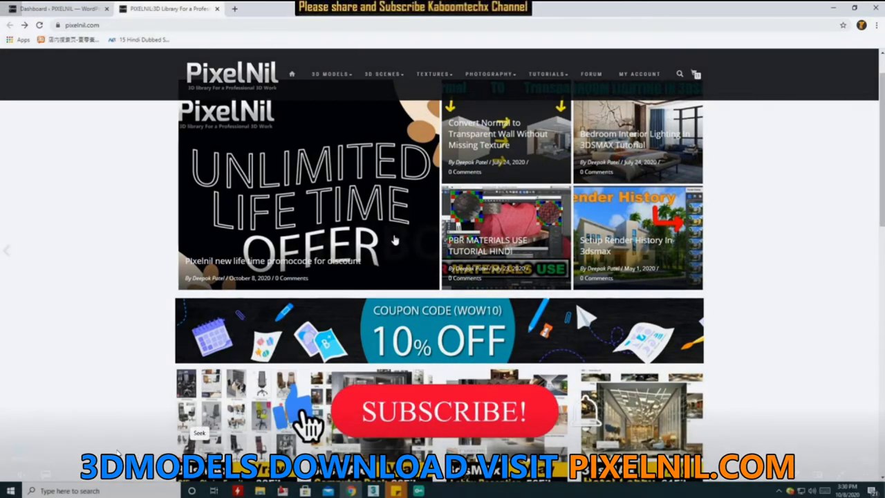
click(118, 448)
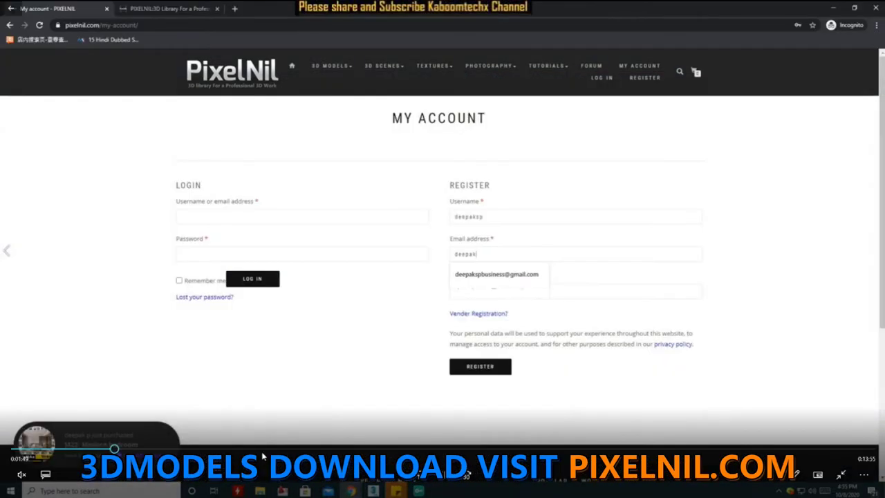
click(265, 451)
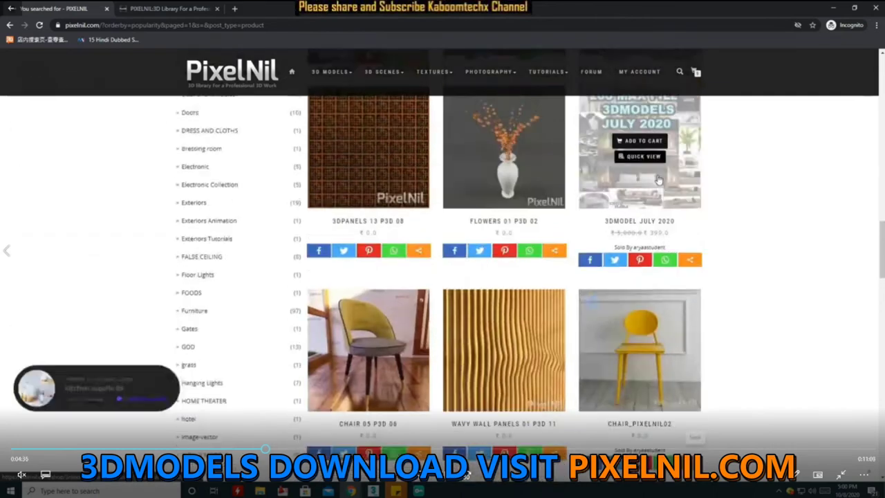
click(696, 448)
click(761, 449)
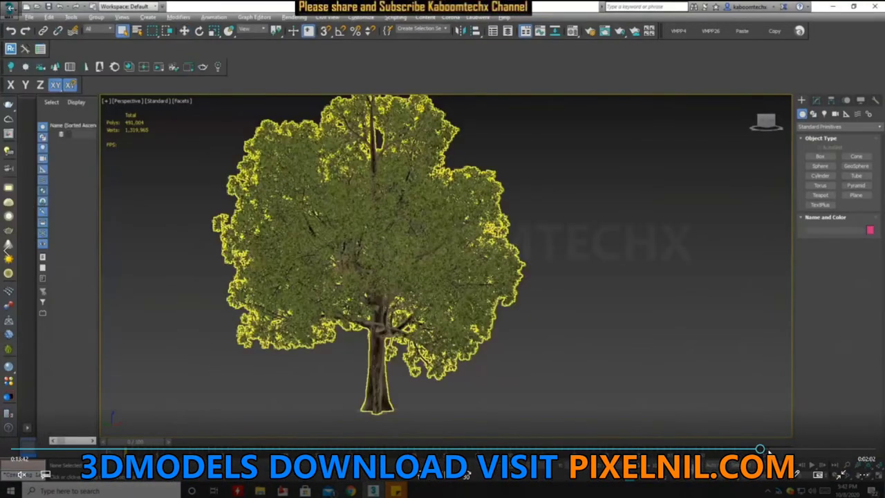
drag(761, 450, 768, 449)
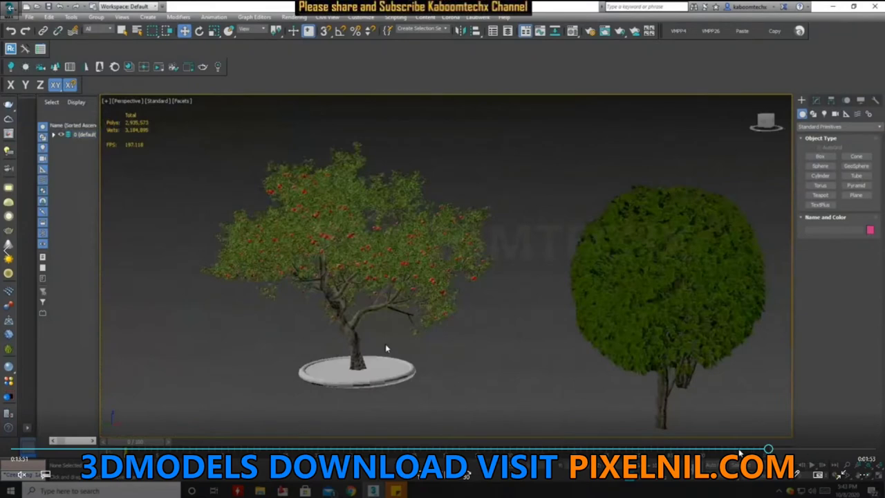
click(738, 449)
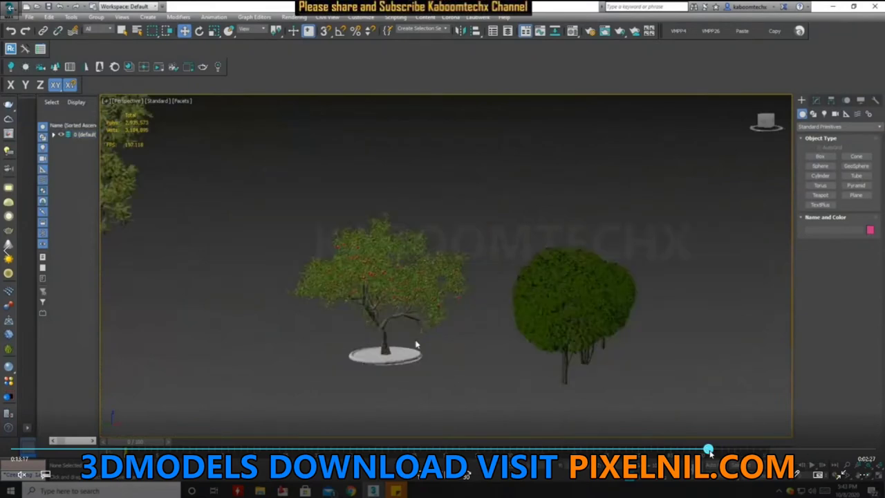
click(711, 451)
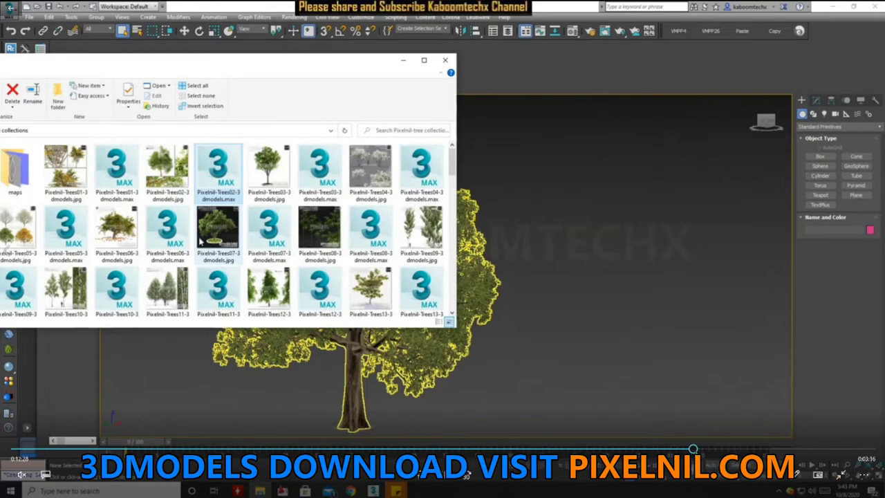
click(716, 451)
click(743, 449)
click(874, 13)
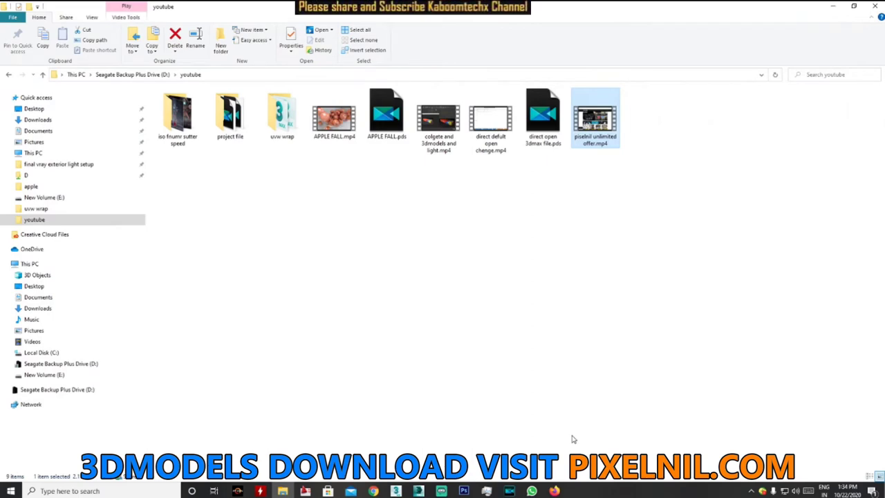
Maximize the Firefox new tab window and search the web for 'handbrake'
mouse_move(555, 491)
click(607, 451)
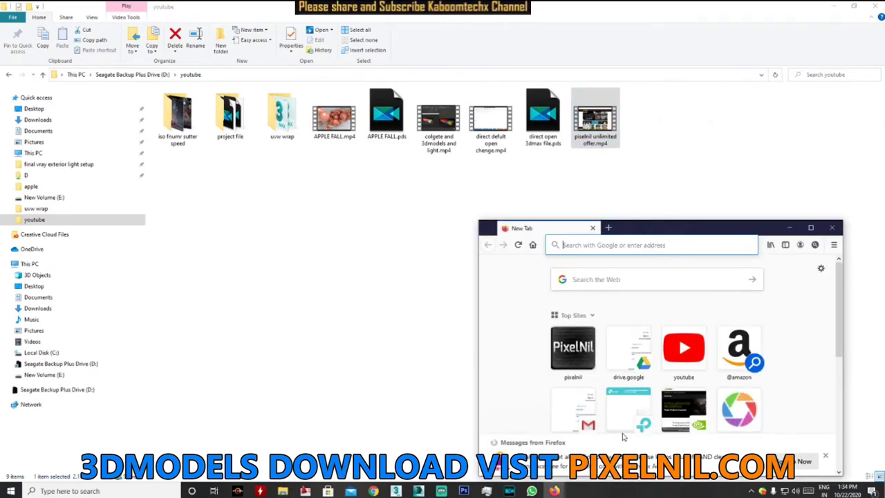
double_click(670, 234)
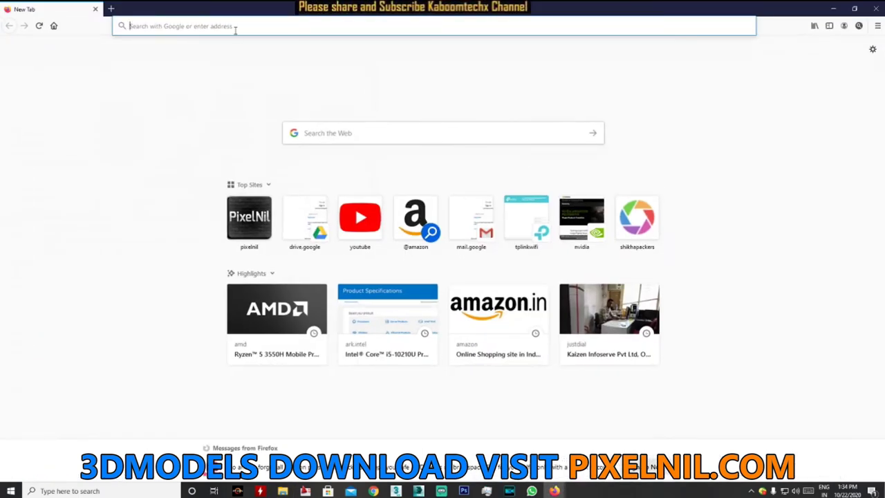
click(235, 30)
text(han)
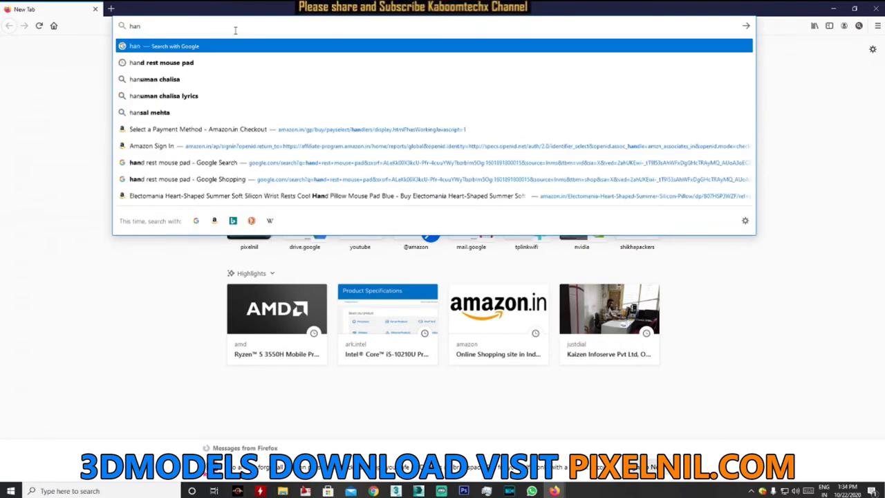
text(d)
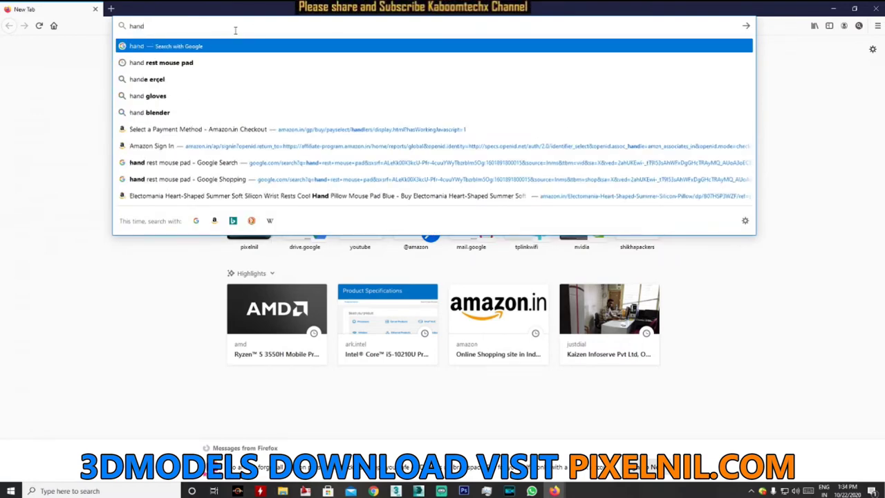
text(br)
click(170, 63)
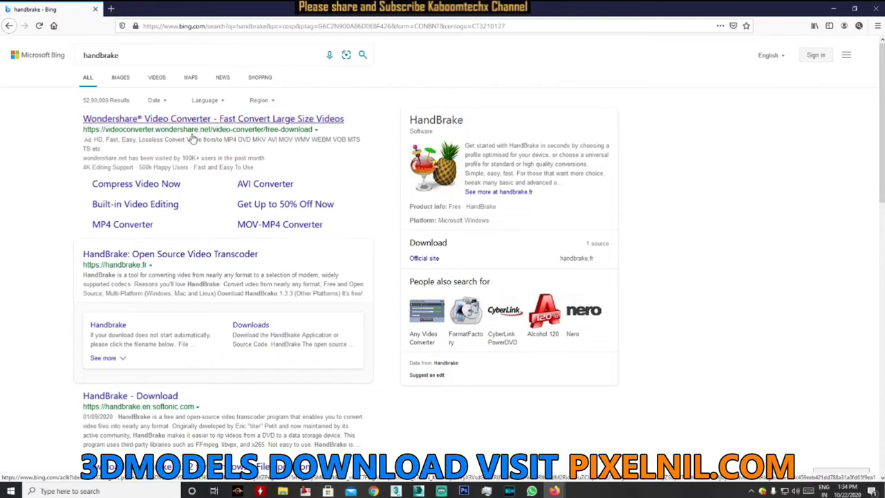
Go to handbrake.fr and save the HandBrake 1.3.3 Windows installer
scroll(155, 367, down, 2)
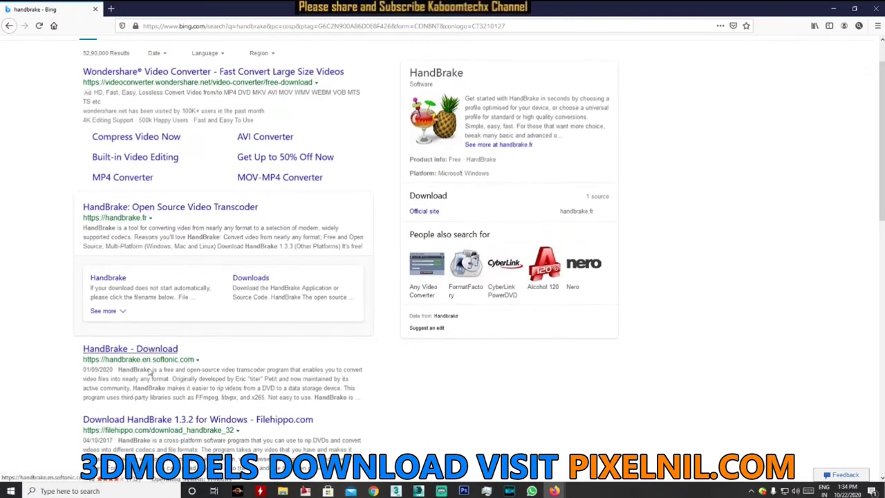
click(146, 209)
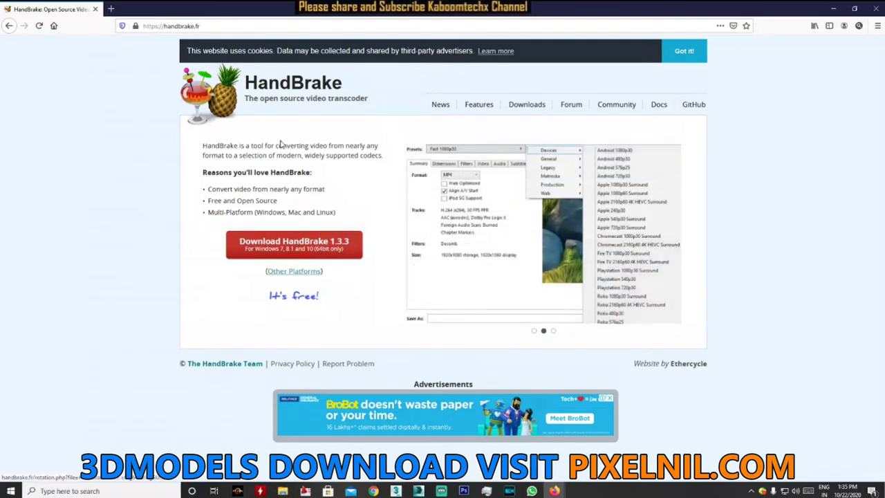
click(291, 246)
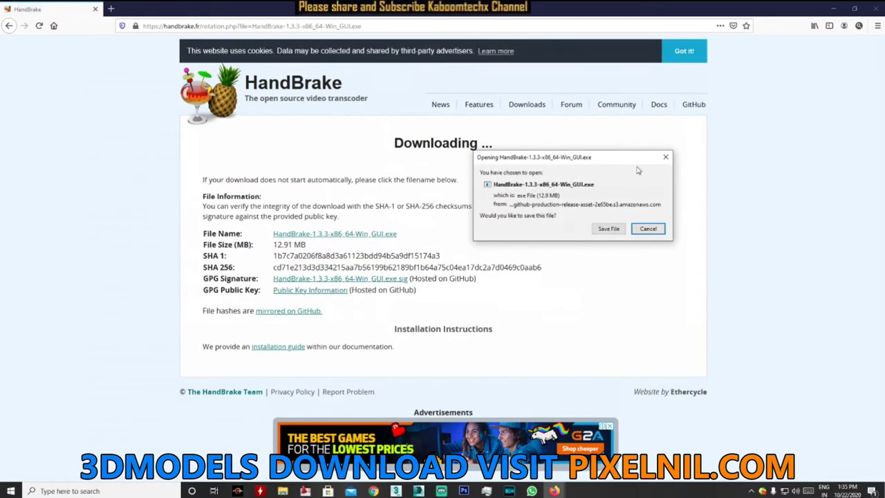
click(608, 229)
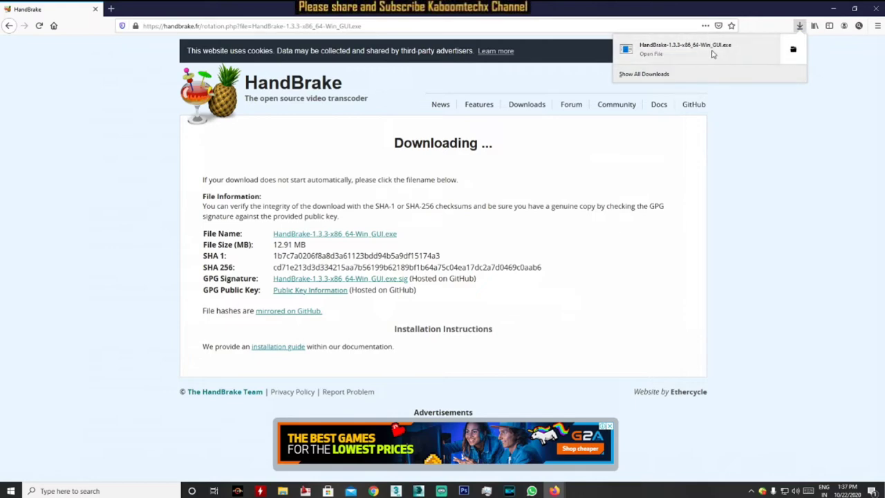
Run the downloaded installer and uninstall the previous HandBrake 1.3.3
click(792, 51)
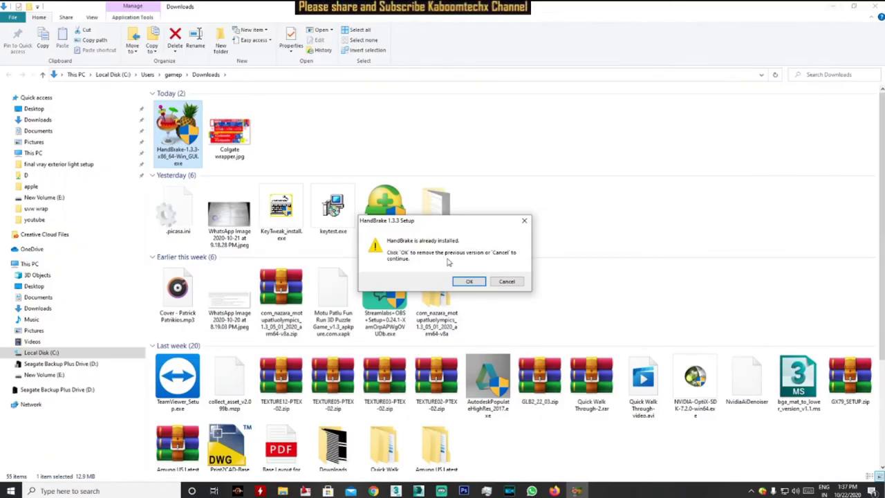
click(476, 283)
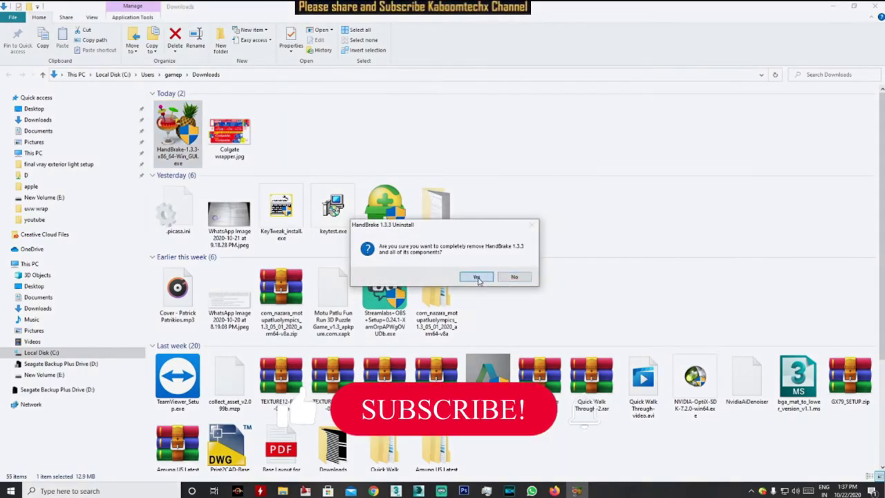
click(478, 276)
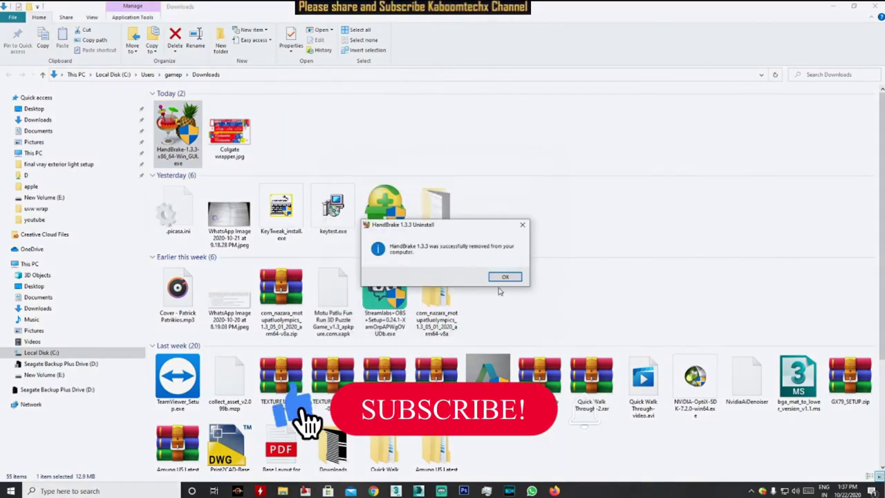
click(504, 276)
Install HandBrake 1.3.3 in the default location, then close the Downloads folder
click(504, 323)
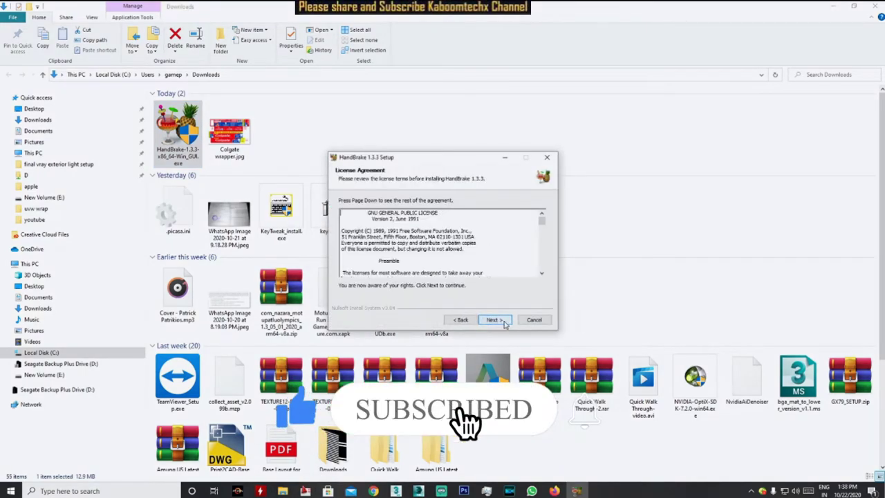
click(503, 322)
click(501, 322)
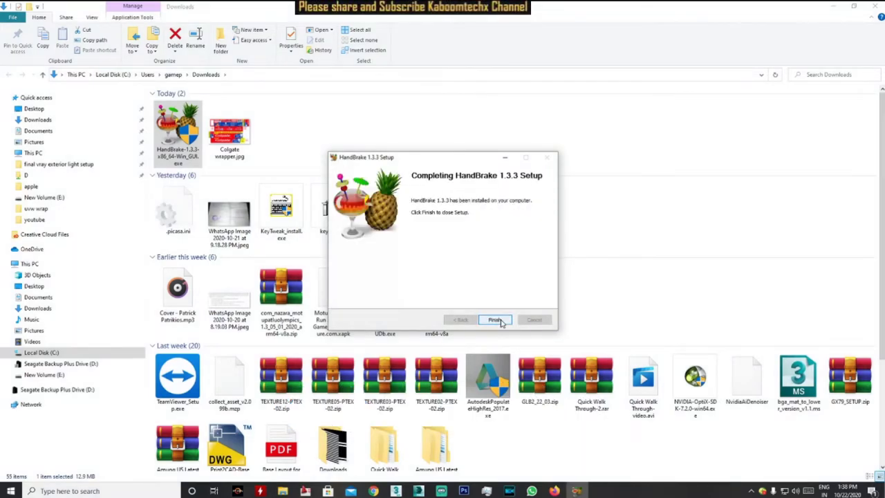
click(495, 320)
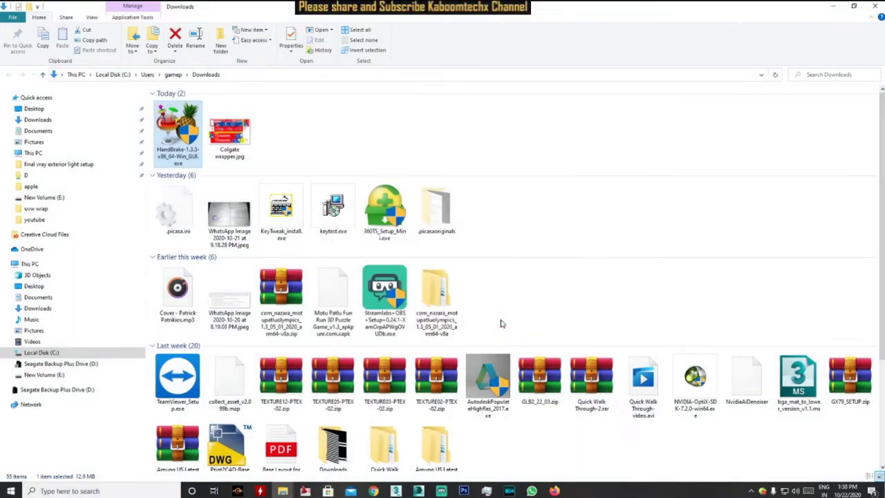
click(831, 6)
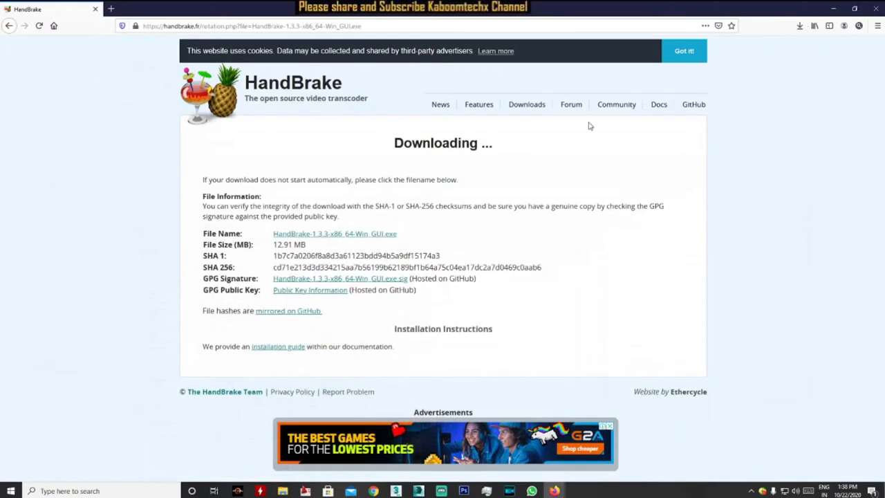
Scroll the Start menu app list to the HandBrake folder and launch HandBrake
click(11, 490)
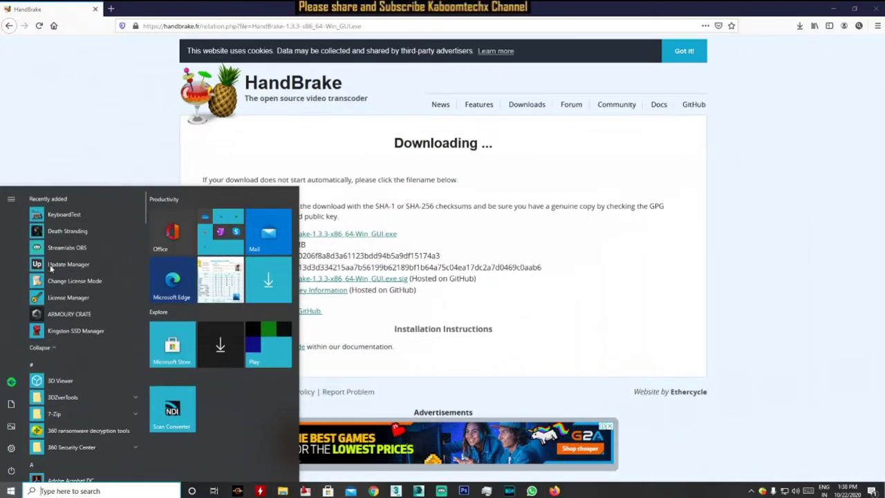
scroll(88, 433, down, 10)
scroll(94, 430, down, 5)
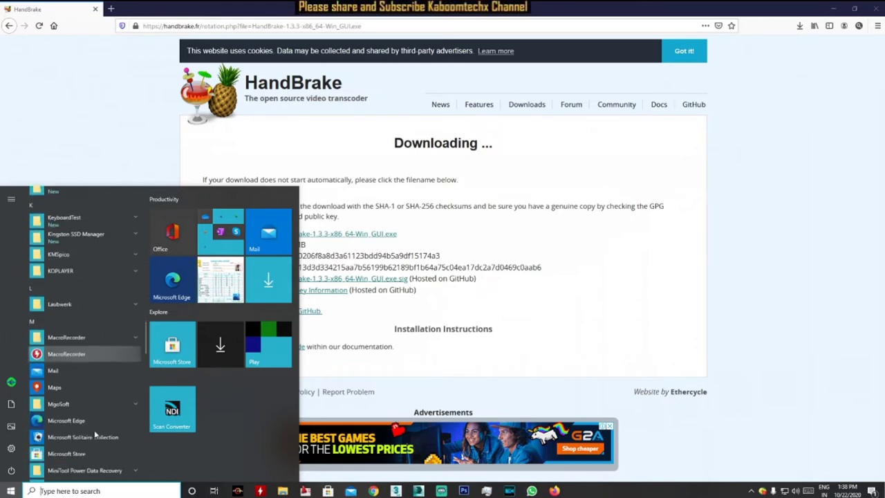
scroll(100, 430, down, 5)
scroll(111, 435, down, 5)
scroll(121, 442, down, 2)
scroll(121, 443, up, 4)
scroll(118, 443, up, 4)
scroll(114, 445, up, 4)
scroll(110, 446, up, 3)
scroll(109, 446, up, 2)
scroll(109, 444, up, 3)
scroll(109, 443, up, 3)
scroll(109, 440, up, 3)
scroll(110, 435, up, 2)
scroll(83, 401, up, 3)
click(56, 361)
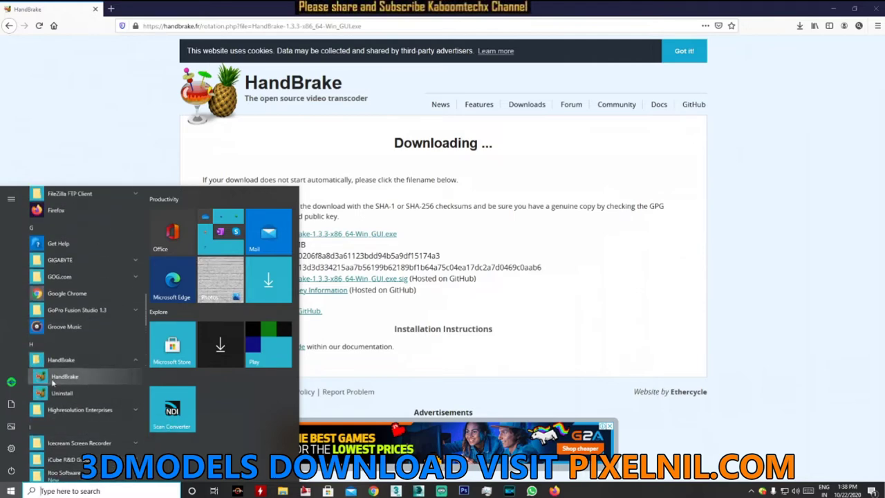
click(65, 376)
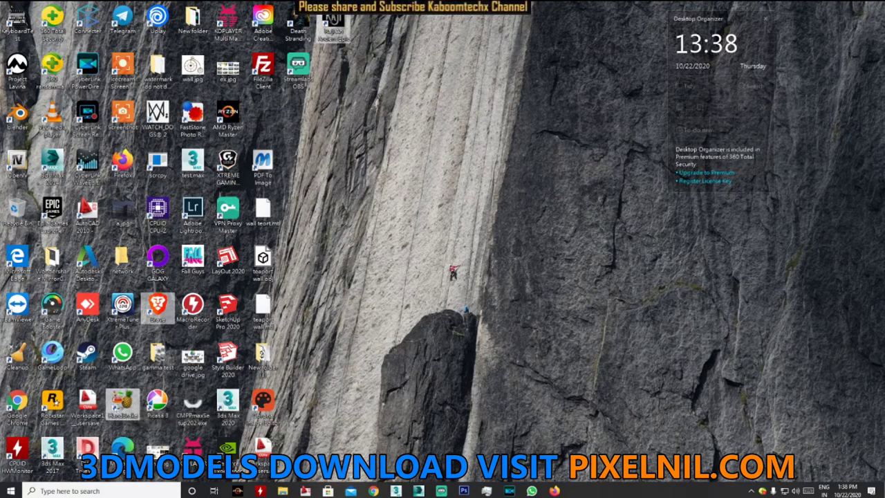
Start HandBrake from its desktop shortcut with no source, and restore the youtube folder beside it
double_click(127, 401)
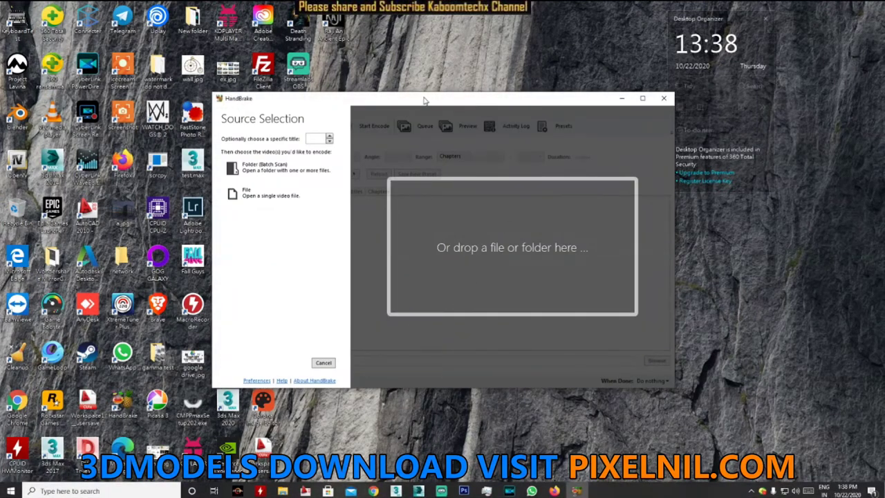
mouse_move(423, 99)
mouse_down()
mouse_move(373, 109)
mouse_move(373, 100)
mouse_up()
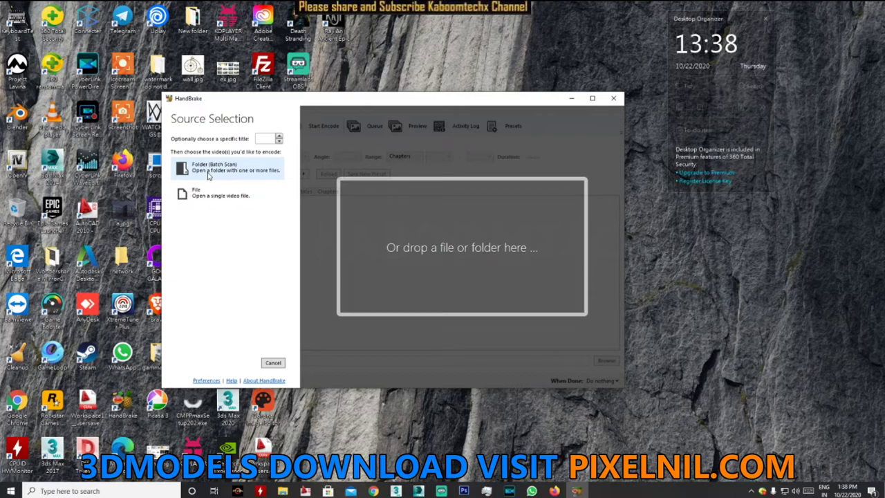
click(276, 361)
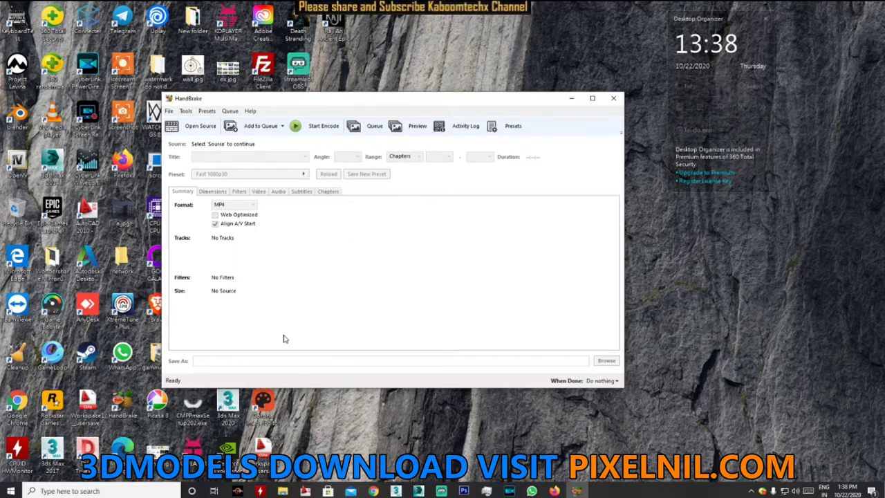
mouse_move(283, 490)
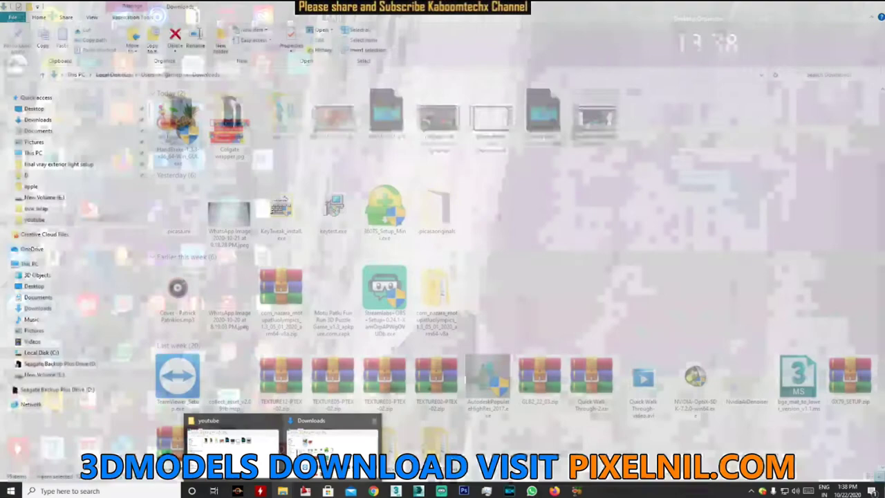
click(277, 459)
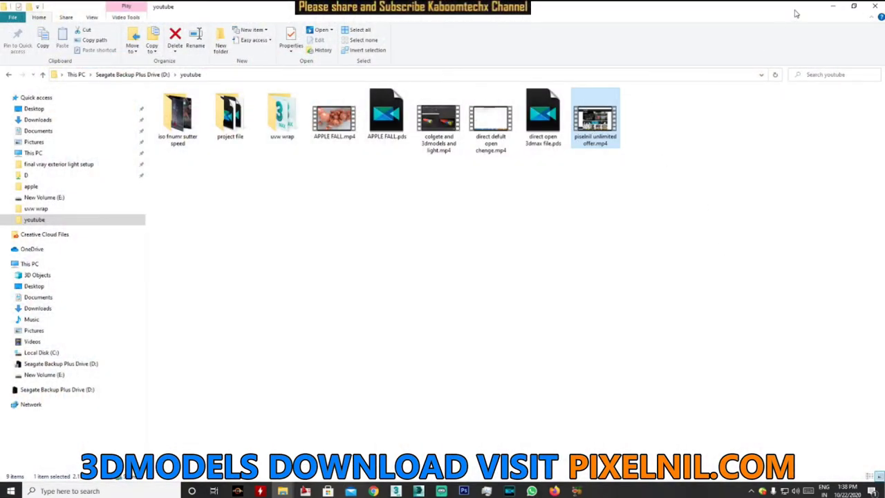
click(854, 6)
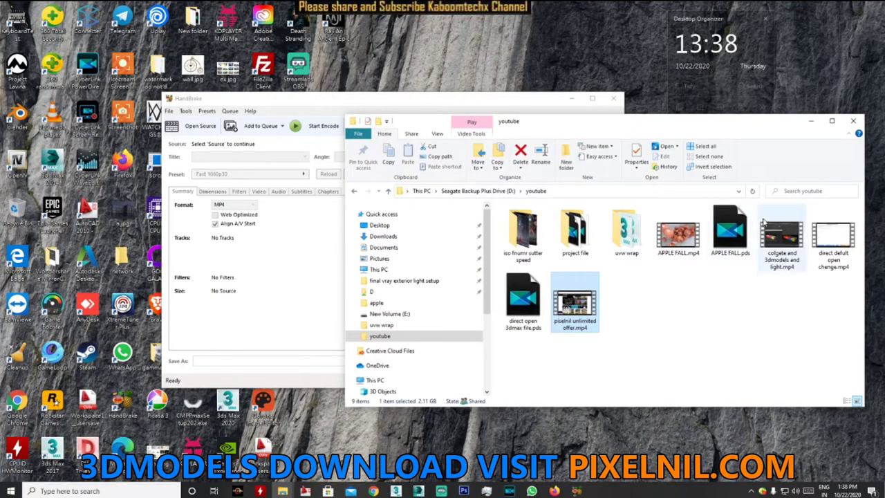
Load pixelnil unlimited offer.mp4 as source and set output to E:\Pixelnil Unlimited Offer-1.m4v
drag(289, 244, 289, 246)
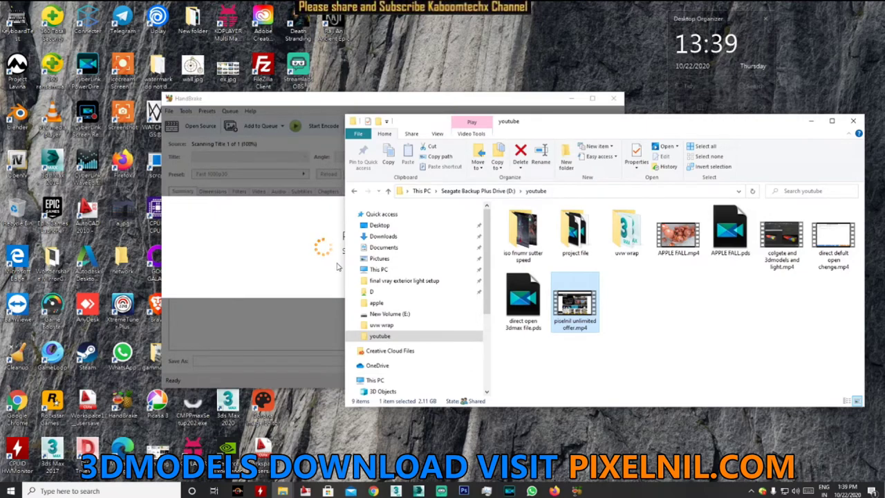
click(309, 307)
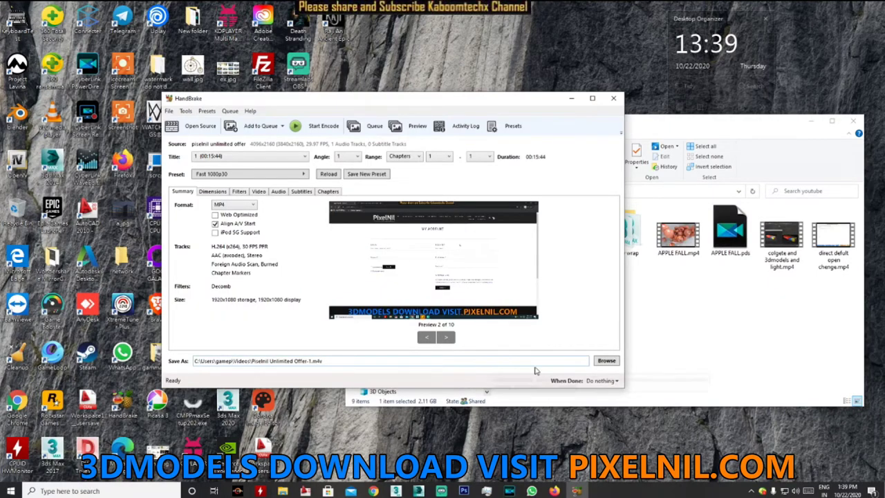
click(607, 360)
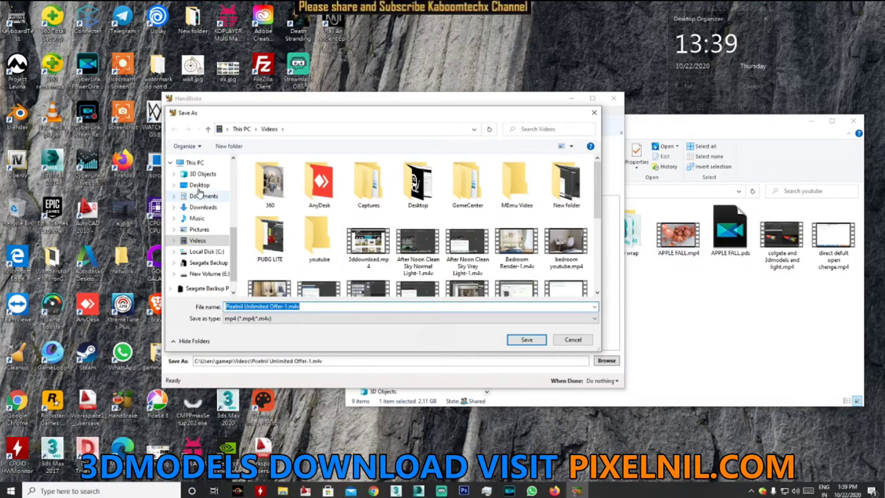
scroll(204, 270, down, 1)
click(207, 248)
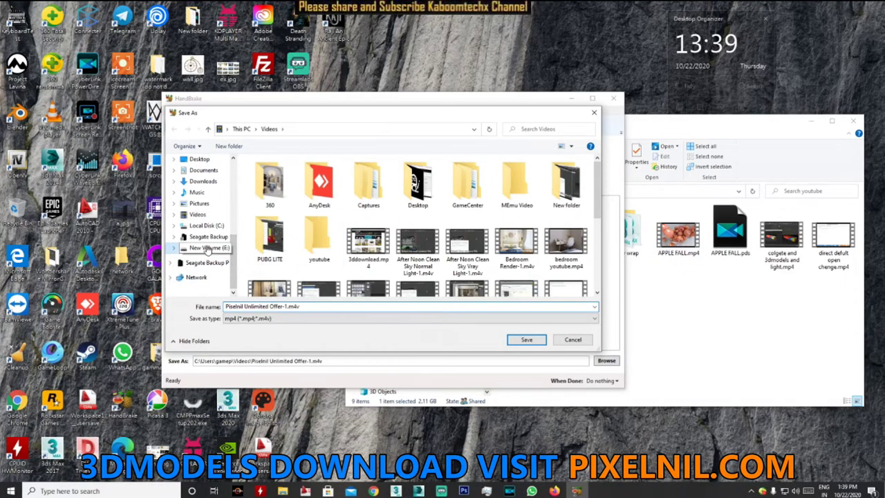
click(527, 340)
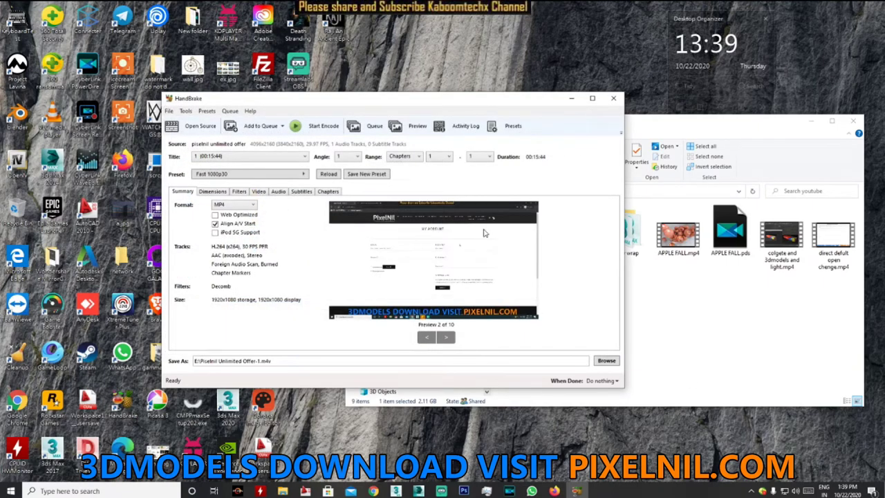
Start encoding the video, then switch to the youtube folder window while it runs
click(313, 126)
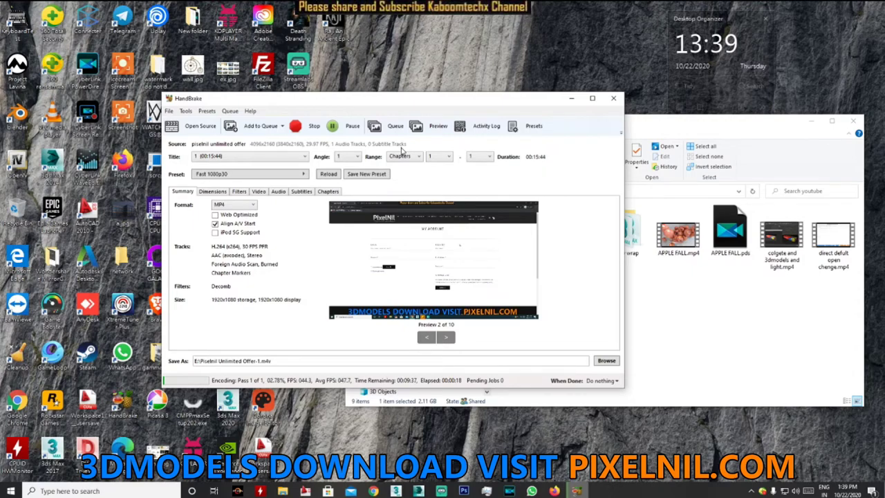
key(alt+Tab)
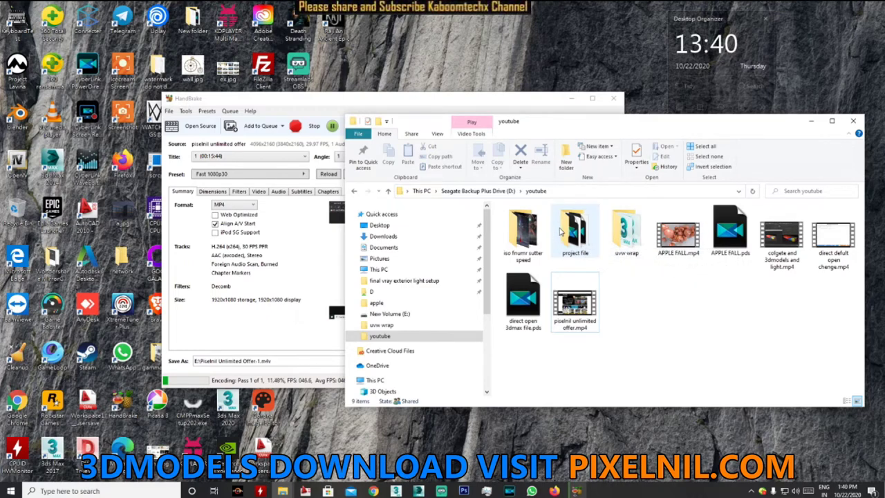
Browse D: into the render and RENDER OFFICE folders and select TEST.avi
click(477, 191)
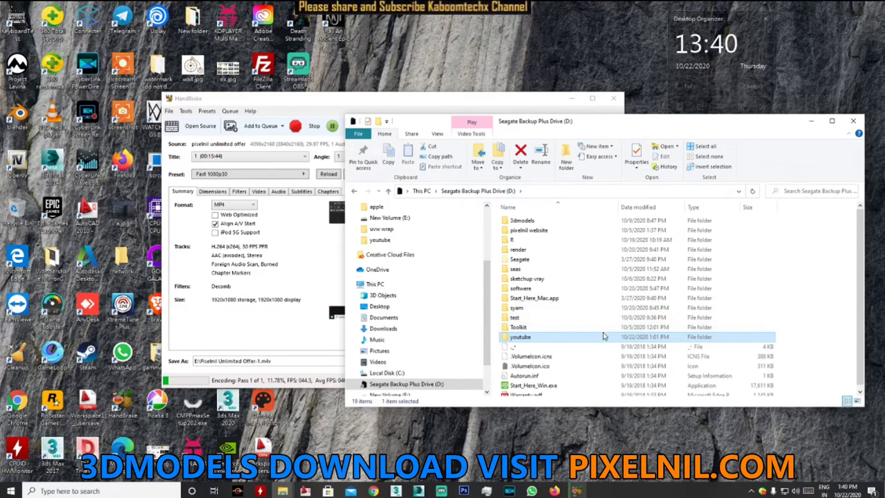
click(529, 288)
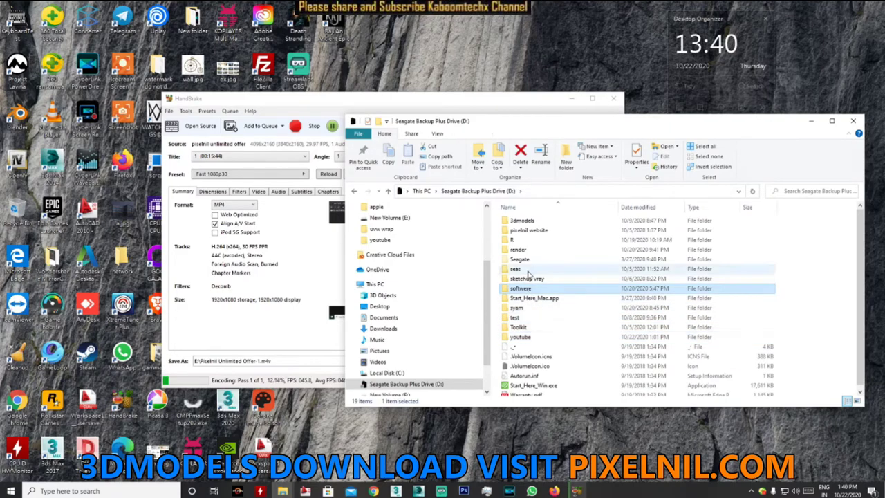
double_click(524, 250)
double_click(529, 258)
scroll(643, 330, down, 10)
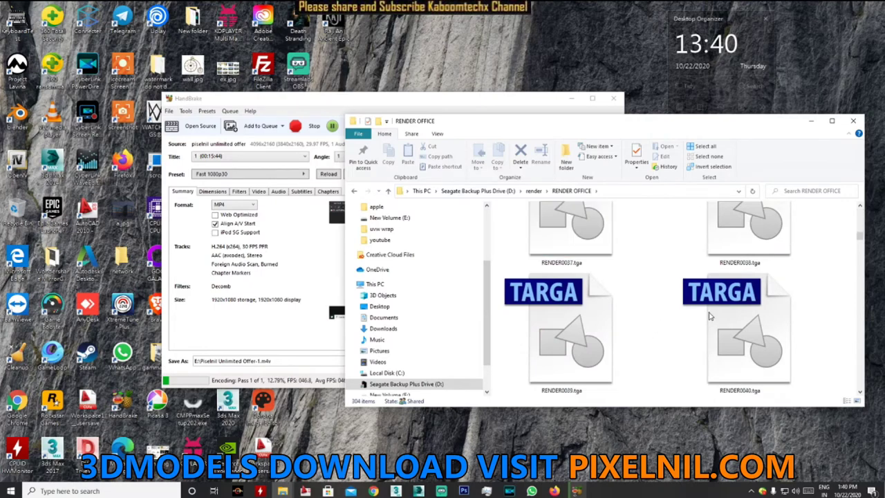
drag(857, 239, 860, 382)
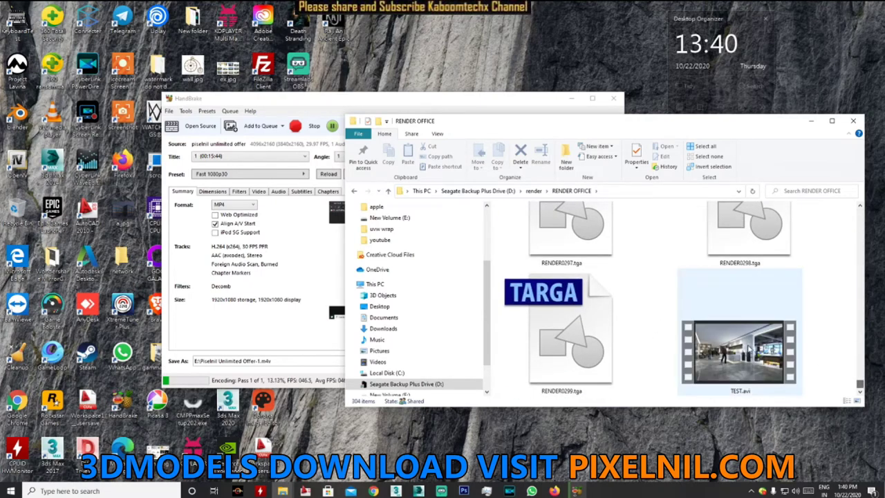
click(741, 354)
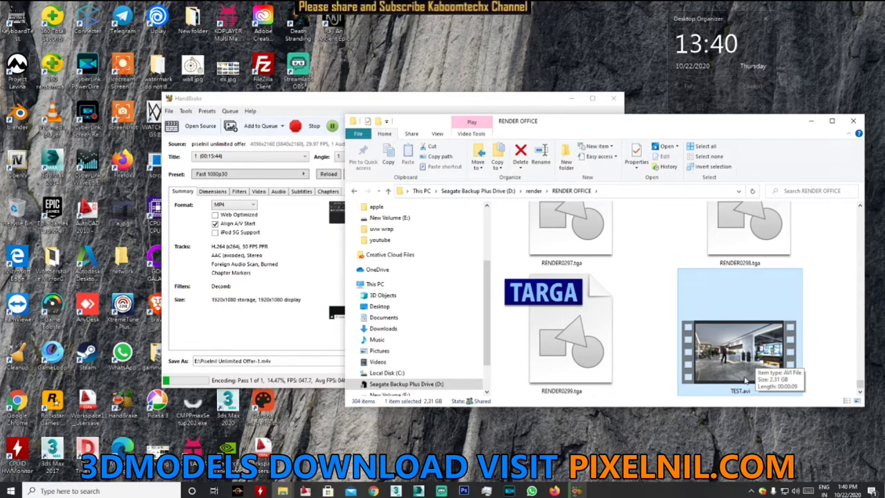
Open the animation people render output folder, then check HandBrake's encoding progress
scroll(760, 366, up, 10)
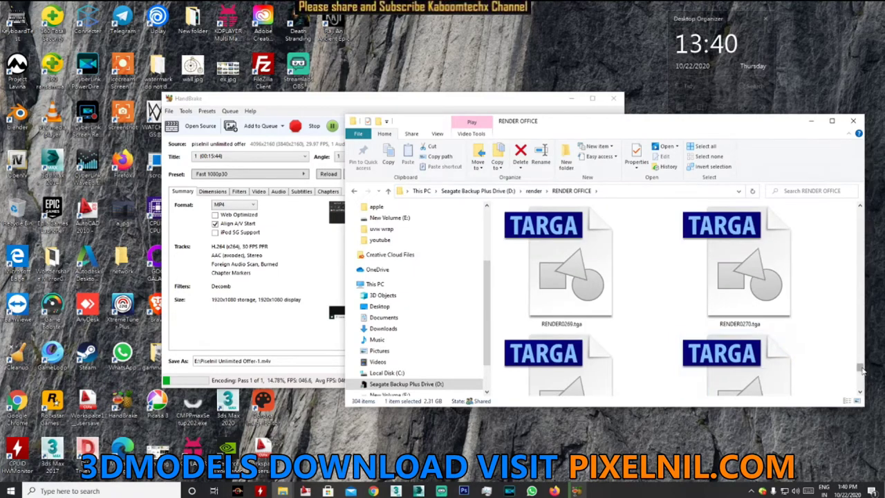
drag(860, 367, 860, 211)
double_click(574, 276)
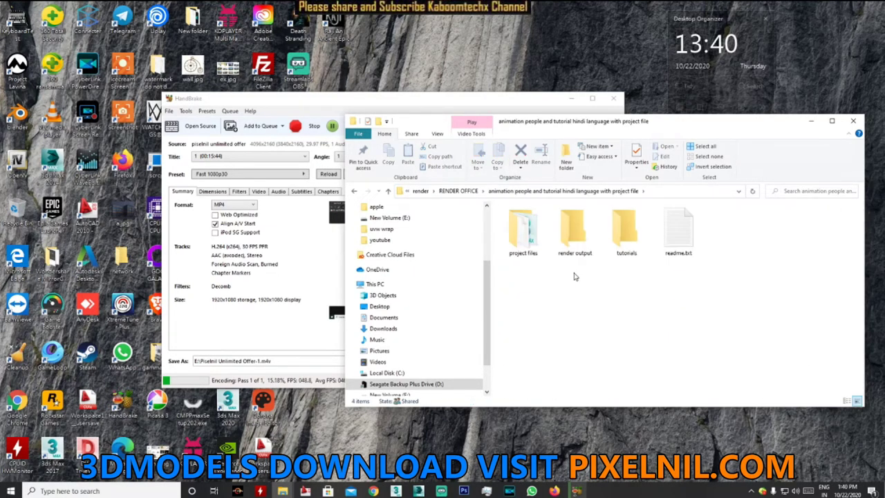
double_click(580, 235)
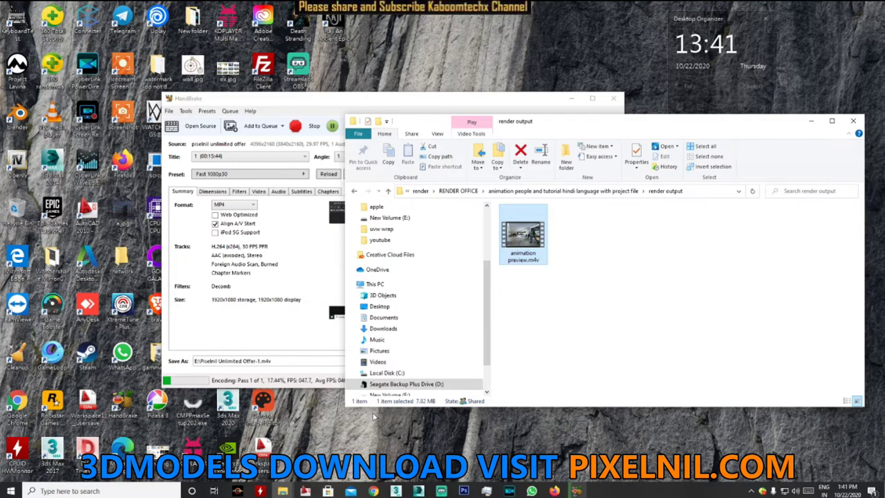
click(263, 311)
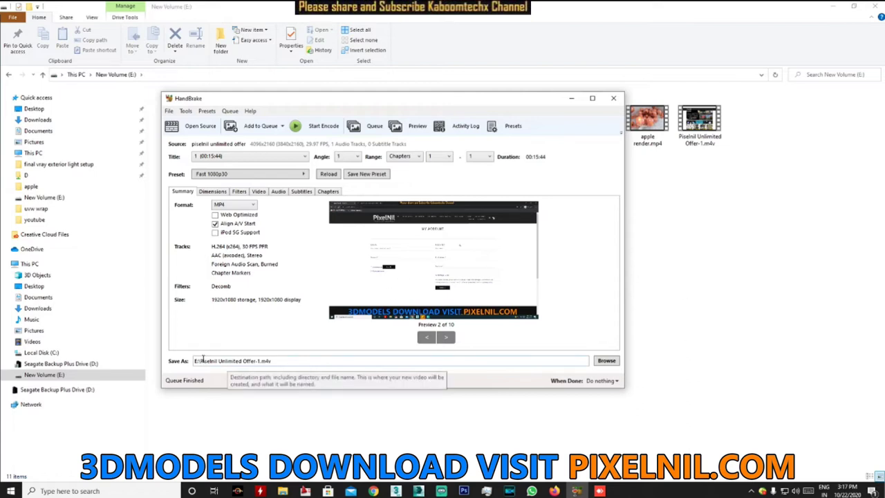
Play Pixelnil Unlimited Offer-1.m4v from the New Volume (E:) listing
click(174, 88)
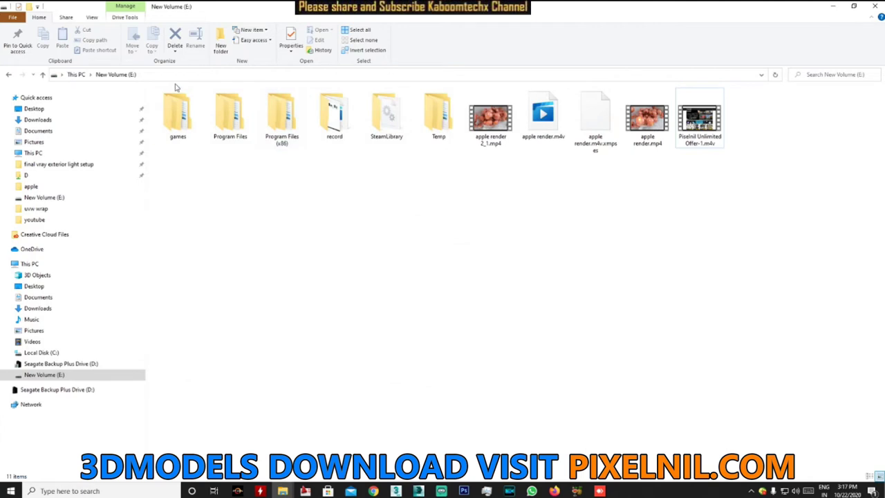
click(699, 117)
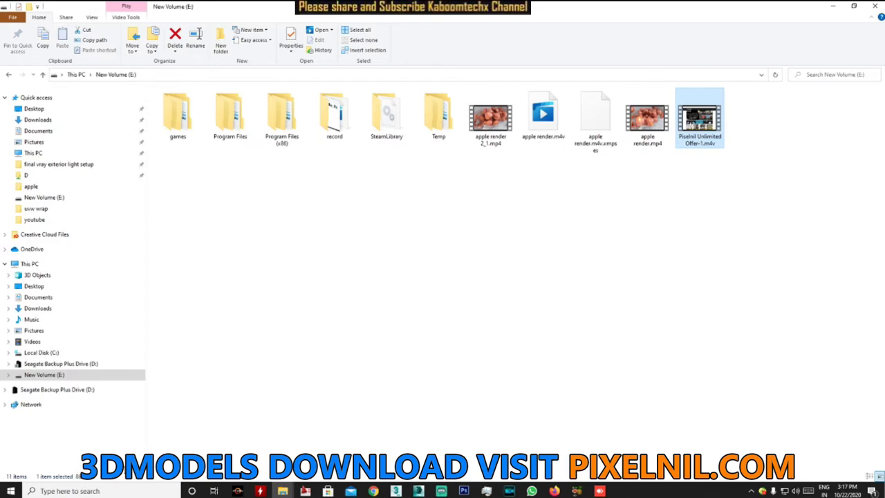
double_click(696, 129)
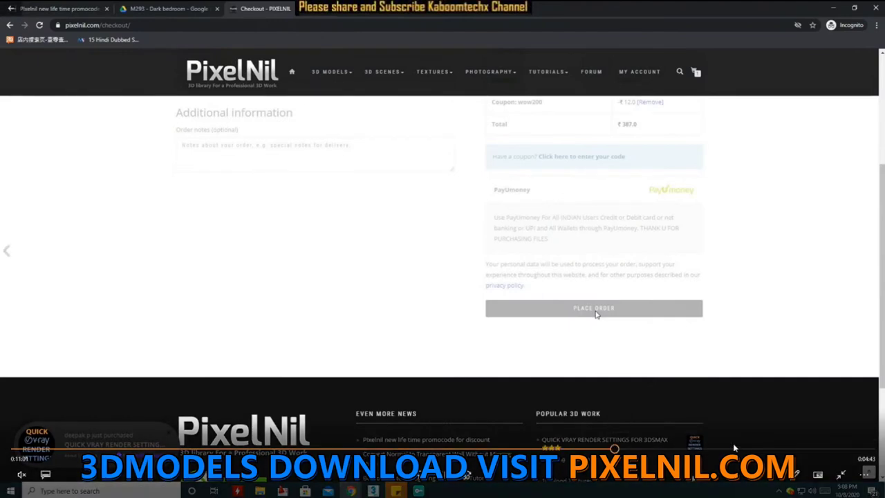
Jump to several points along the seek bar to check playback, then close Movies & TV
click(809, 450)
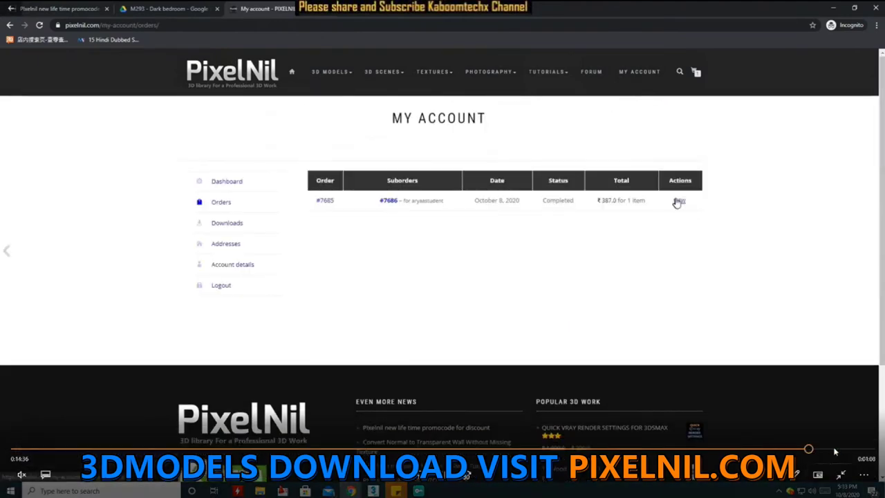
click(834, 449)
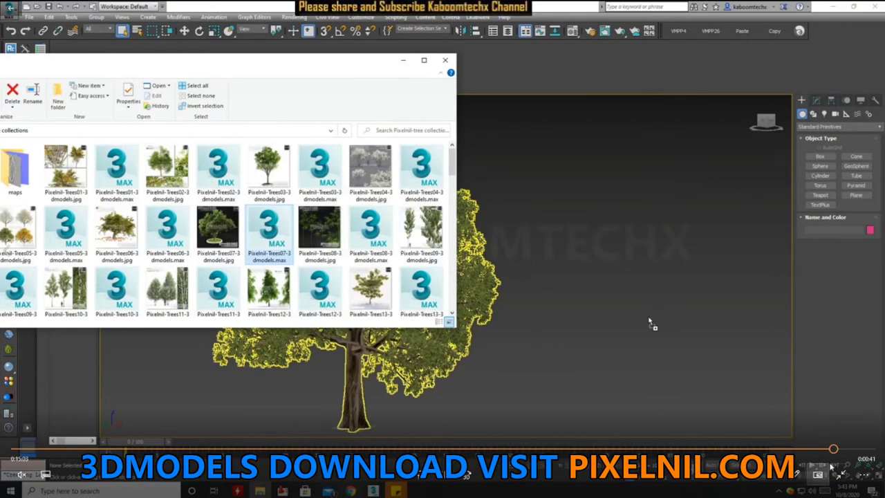
click(796, 449)
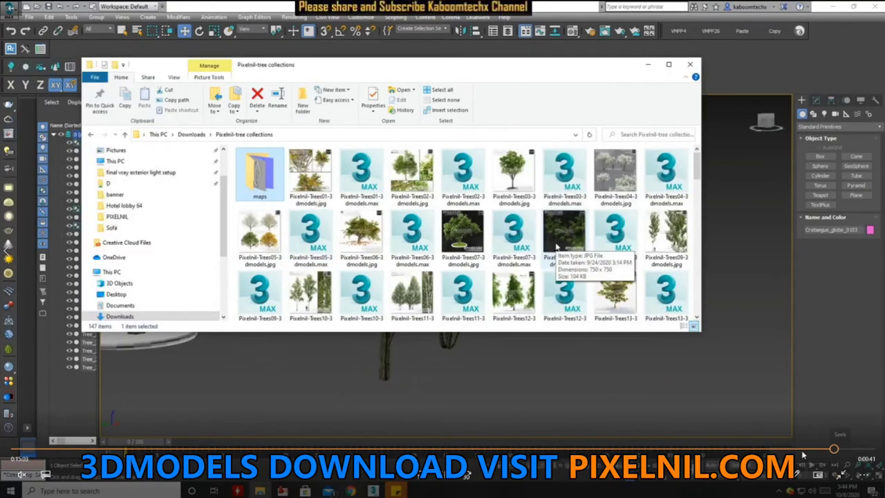
click(829, 451)
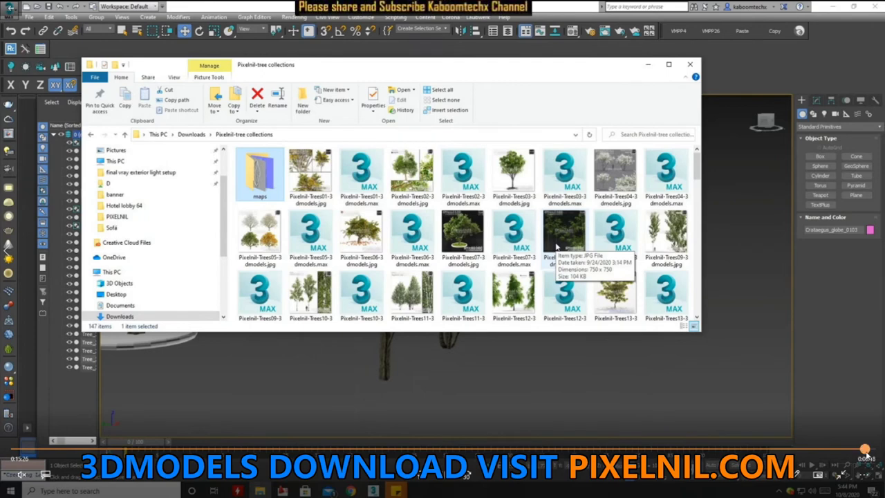
click(865, 450)
click(848, 450)
click(832, 450)
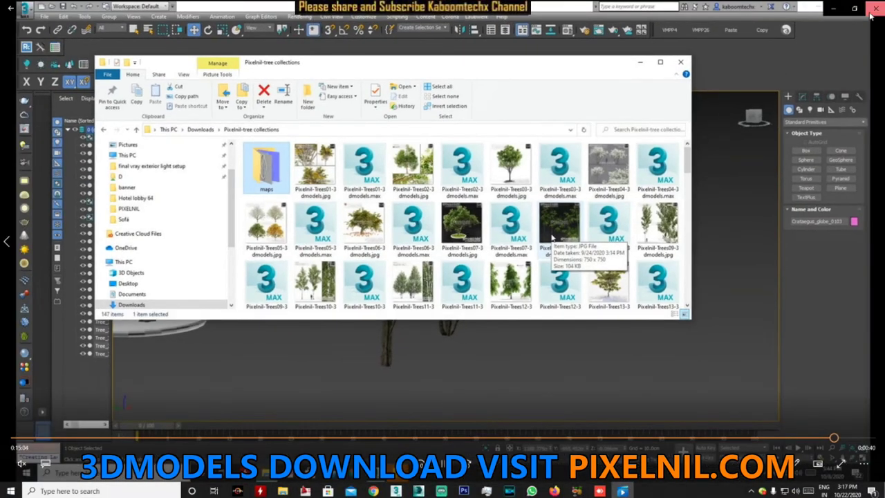
click(874, 8)
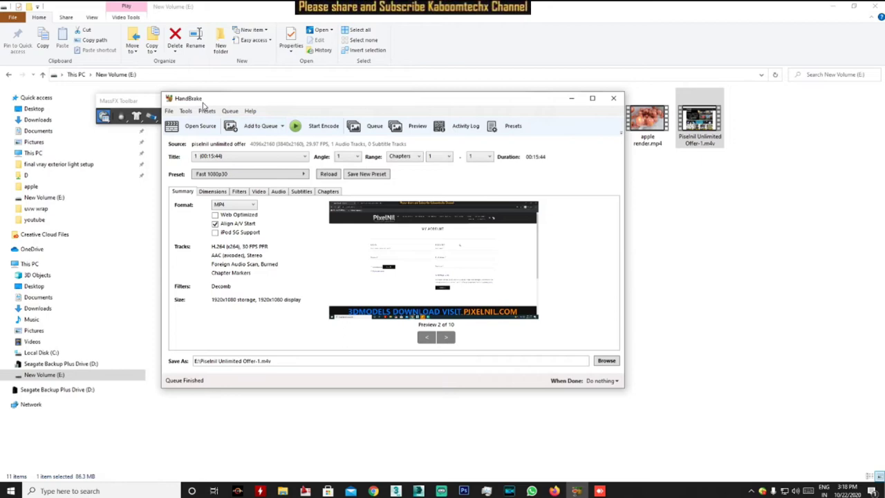
Bring the Firefox window showing the HandBrake download page forward and add a blank tab
mouse_move(555, 492)
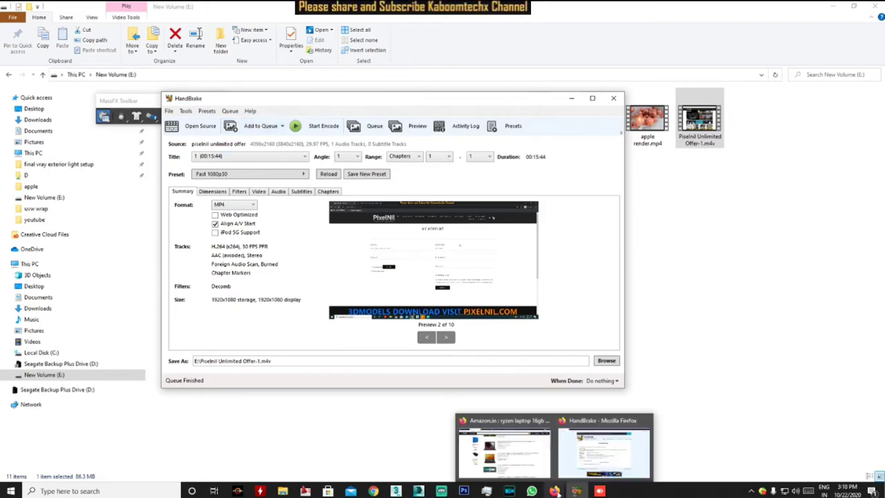
click(588, 463)
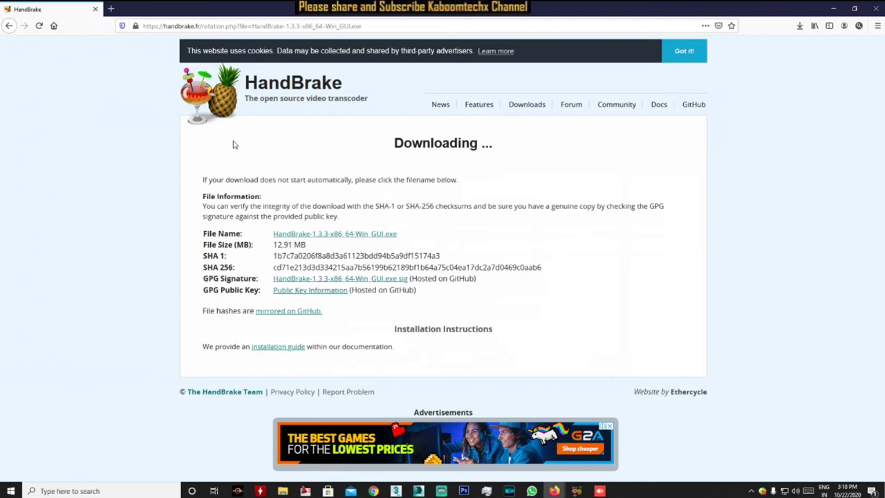
mouse_move(554, 491)
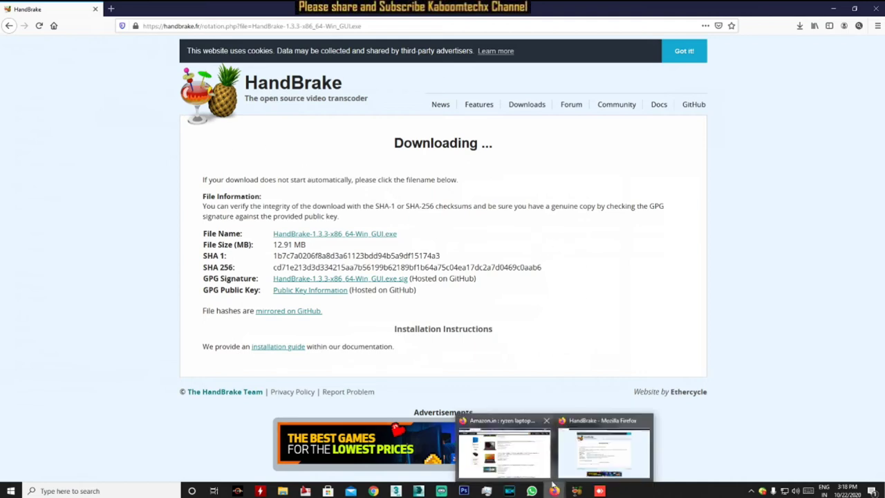
click(110, 10)
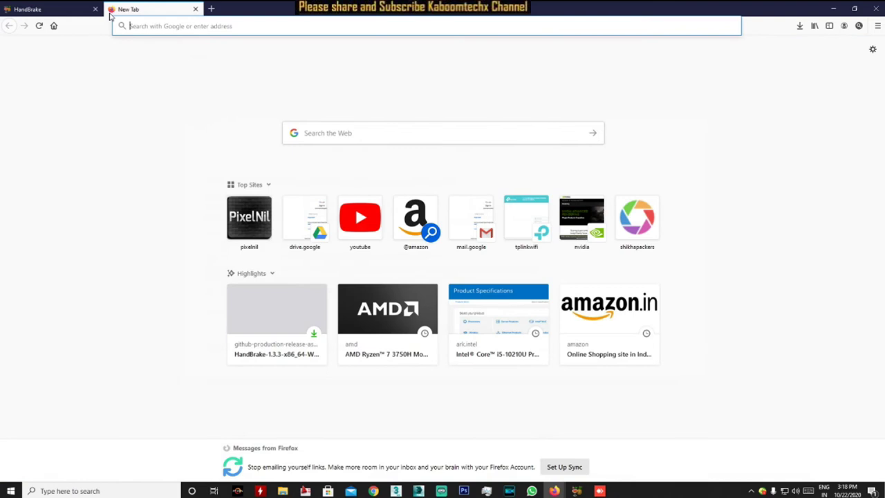
Open PixelNil from its top-site tile and browse to the 3D Models Decoration category
click(249, 218)
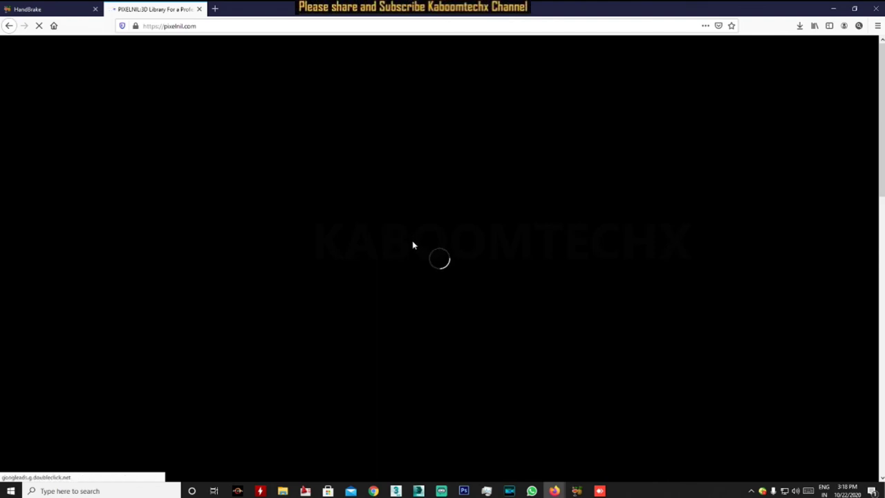
scroll(412, 244, down, 4)
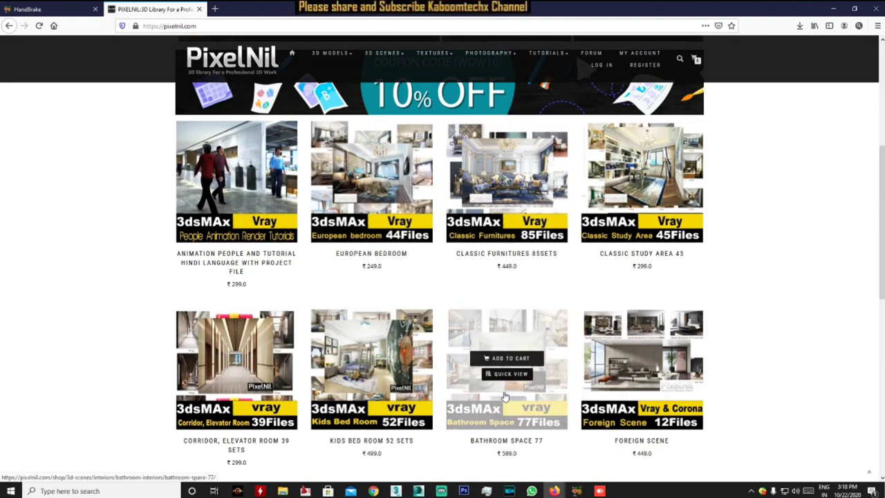
scroll(490, 387, down, 2)
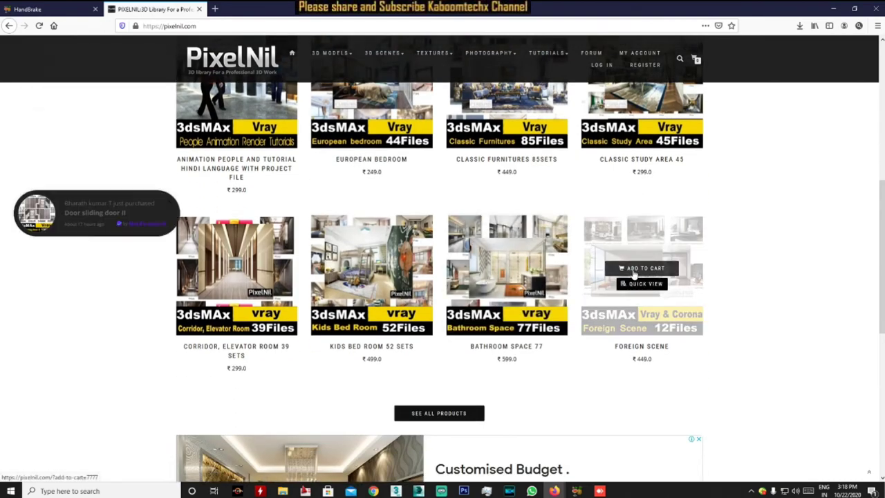
scroll(603, 338, down, 1)
scroll(601, 331, up, 3)
mouse_move(331, 53)
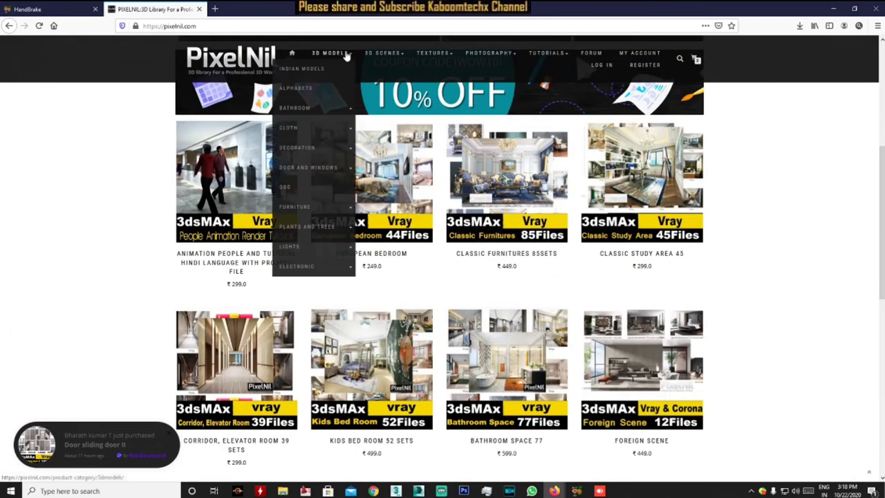
click(298, 148)
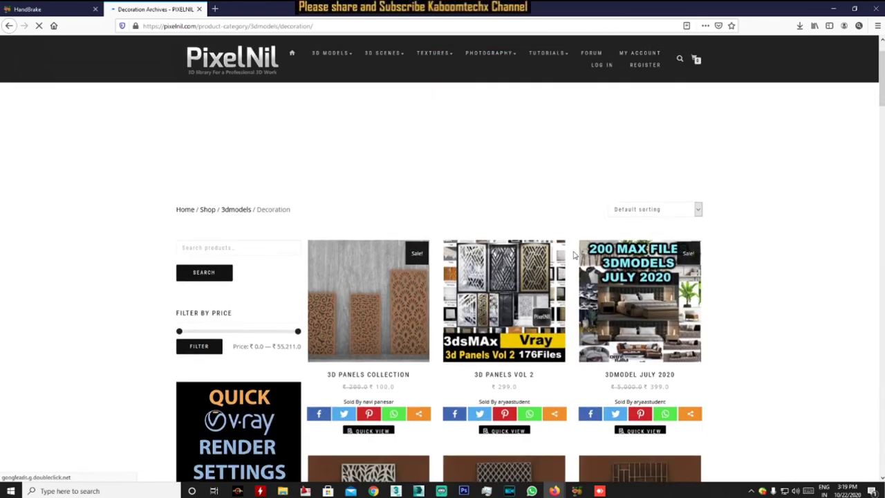
Search the PixelNil shop for cloth models using the query 'coth'
scroll(575, 263, down, 3)
scroll(573, 270, down, 2)
scroll(574, 270, down, 5)
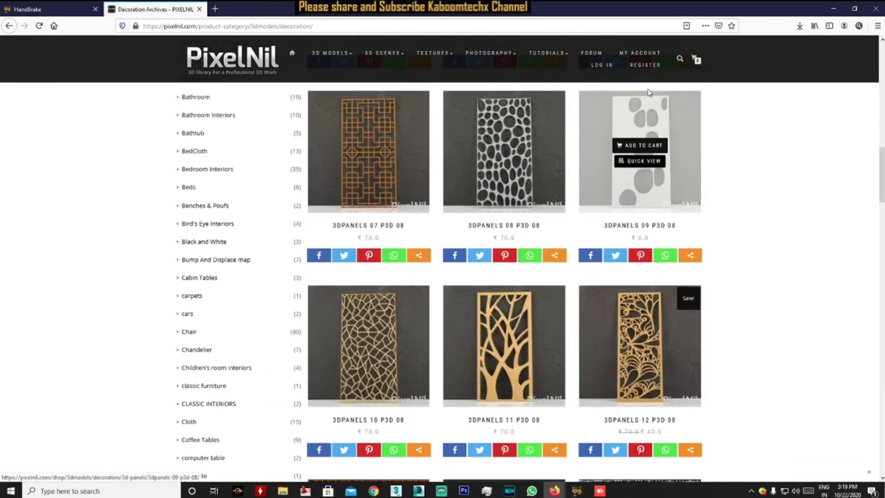
click(678, 58)
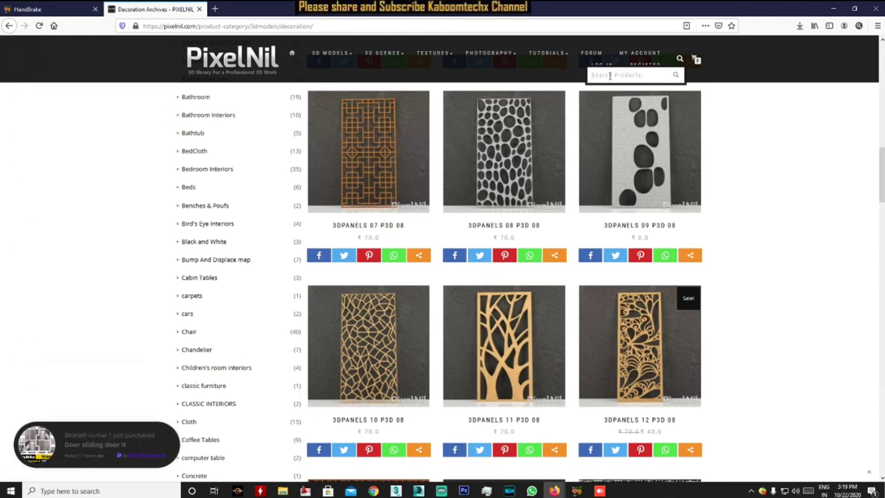
text(c)
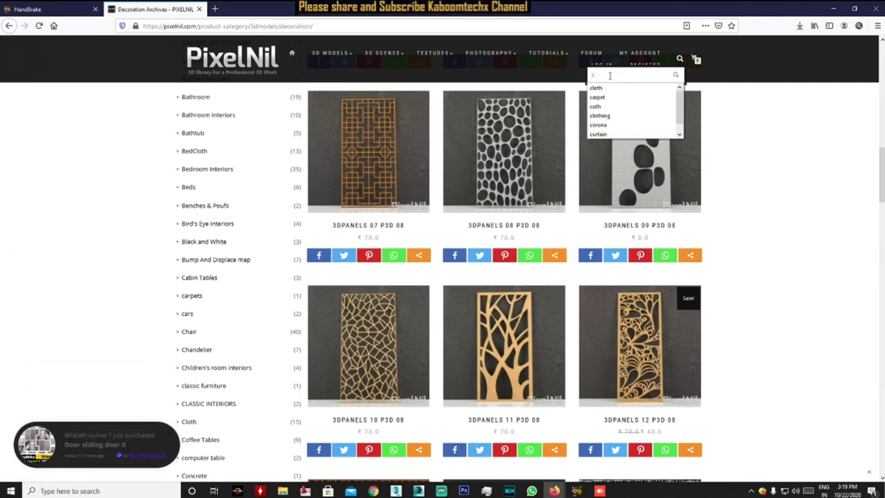
text(oth)
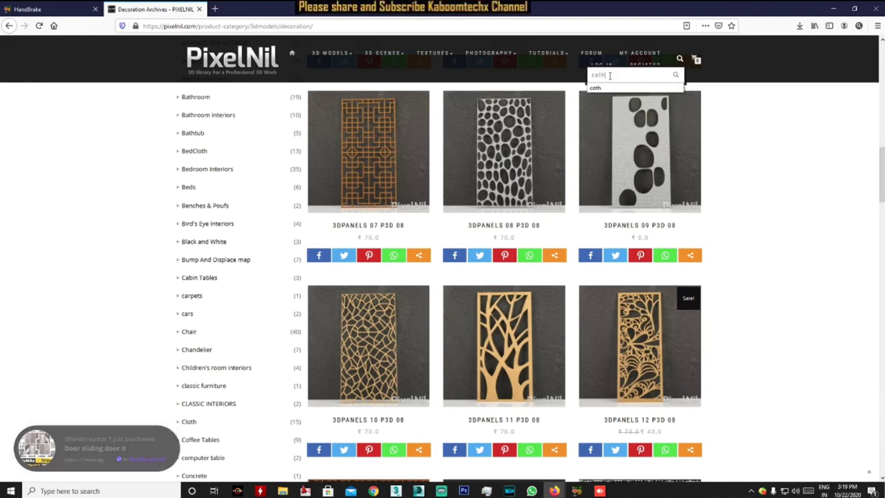
key(Return)
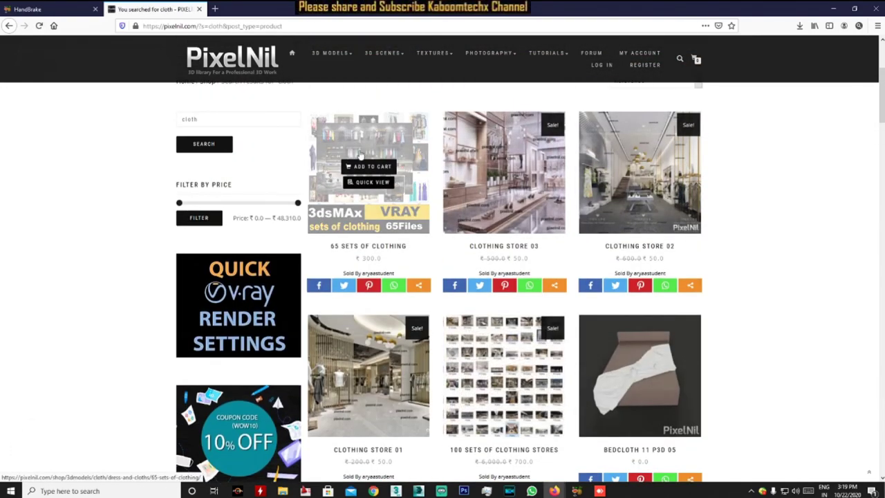
Replace the search with 'beds' to list the bed model collections, then return home
scroll(581, 308, down, 3)
scroll(587, 408, down, 5)
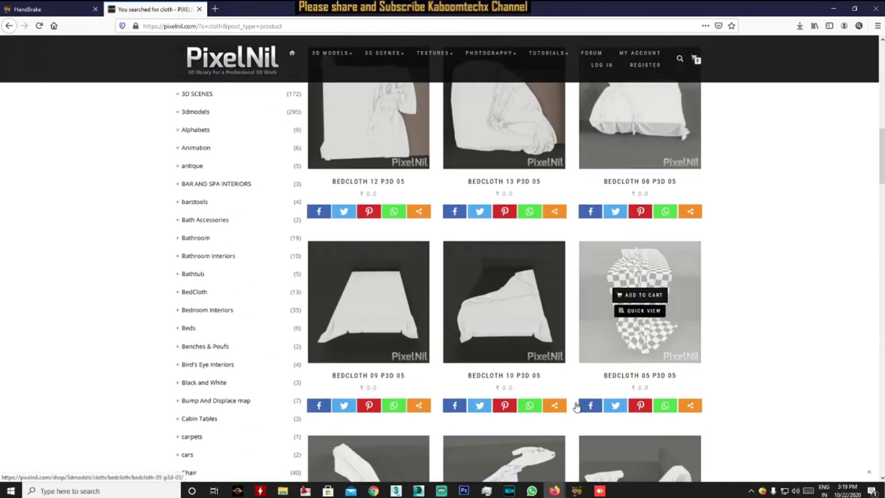
scroll(573, 405, down, 5)
scroll(573, 405, down, 4)
scroll(573, 405, up, 7)
scroll(573, 405, up, 4)
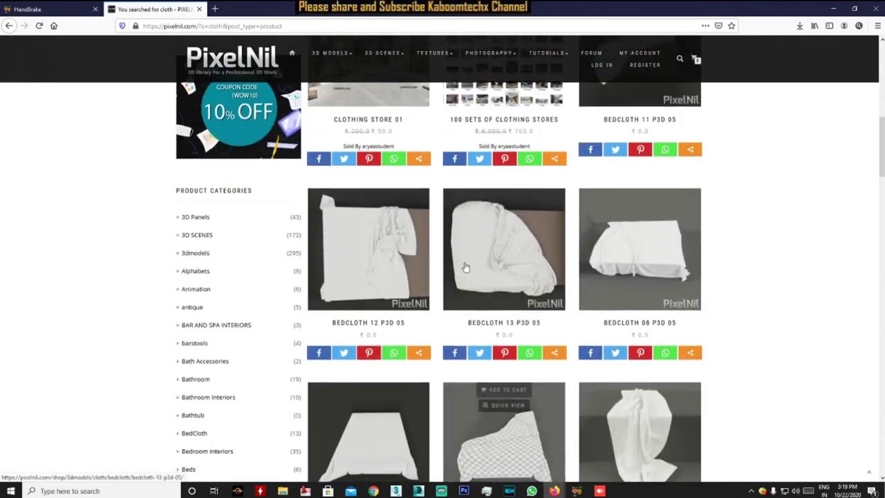
click(679, 58)
key(ctrl+a)
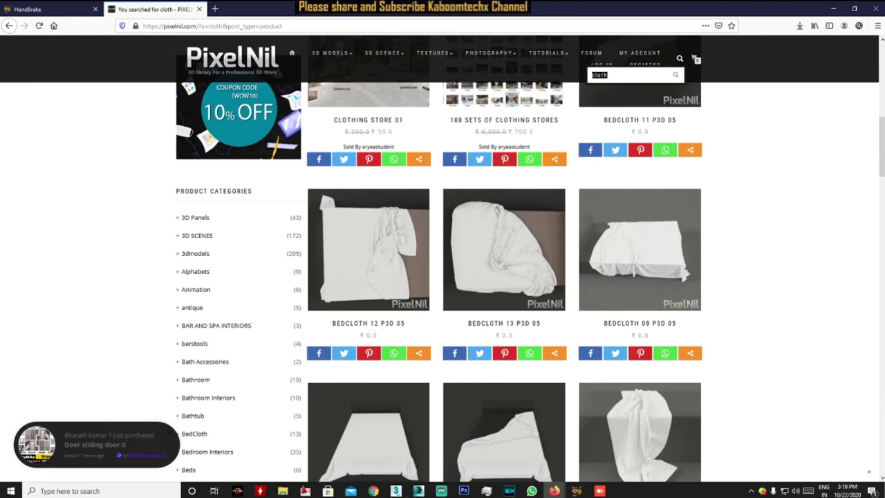
text(bed)
text(s)
key(Return)
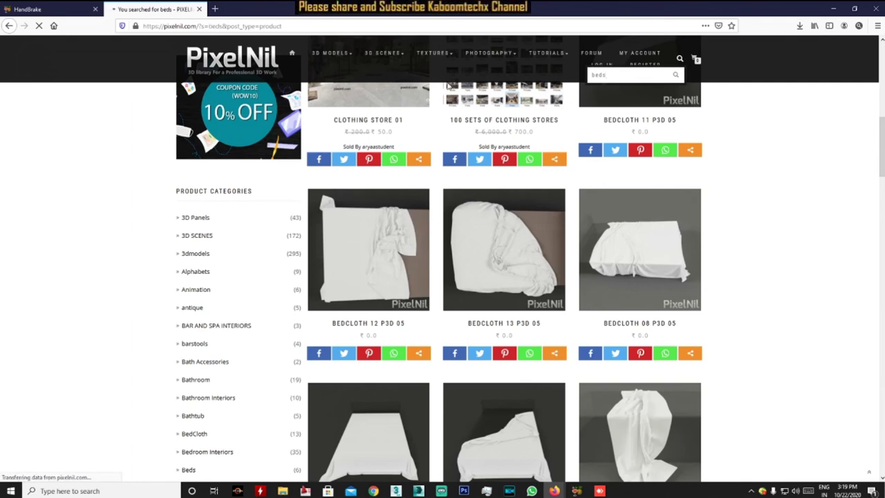
scroll(505, 324, down, 3)
scroll(505, 324, up, 3)
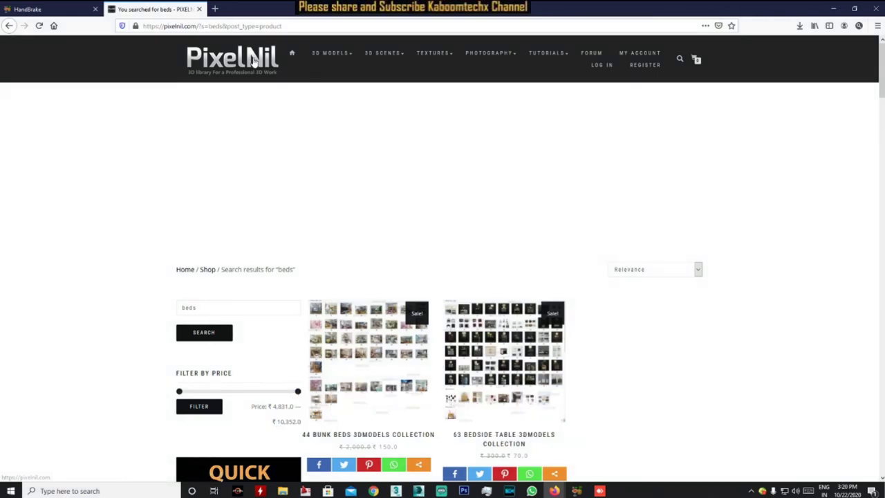
click(255, 61)
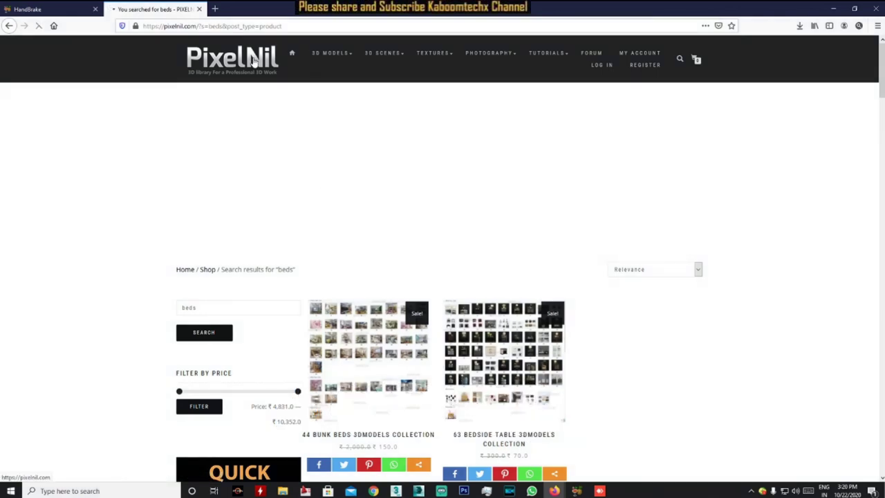